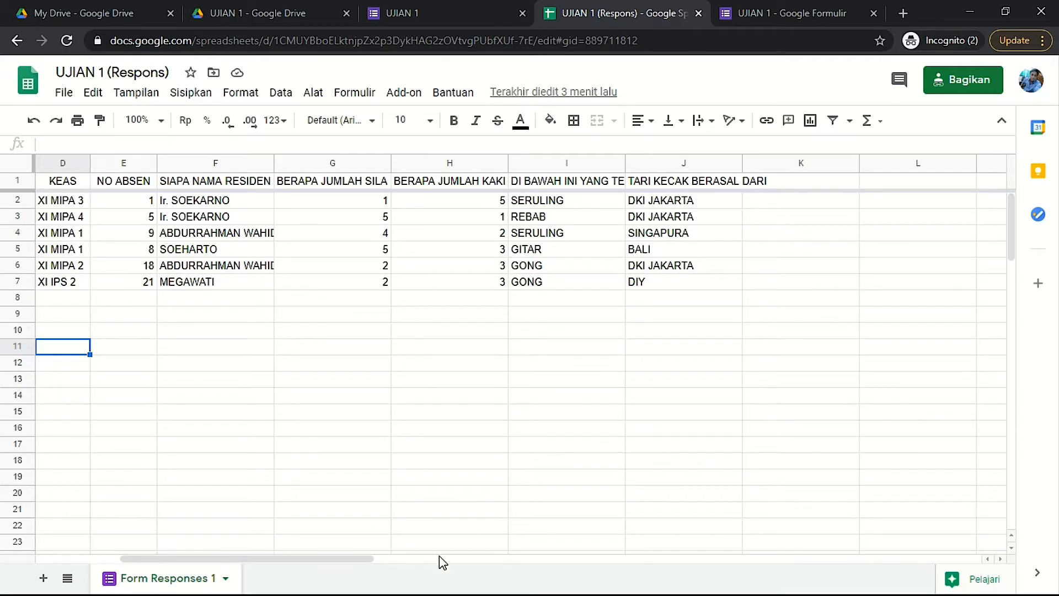
Step: Add a blank sheet to the workbook alongside the Form Responses 1 sheet and open it
left_click_drag(357, 559, 239, 562)
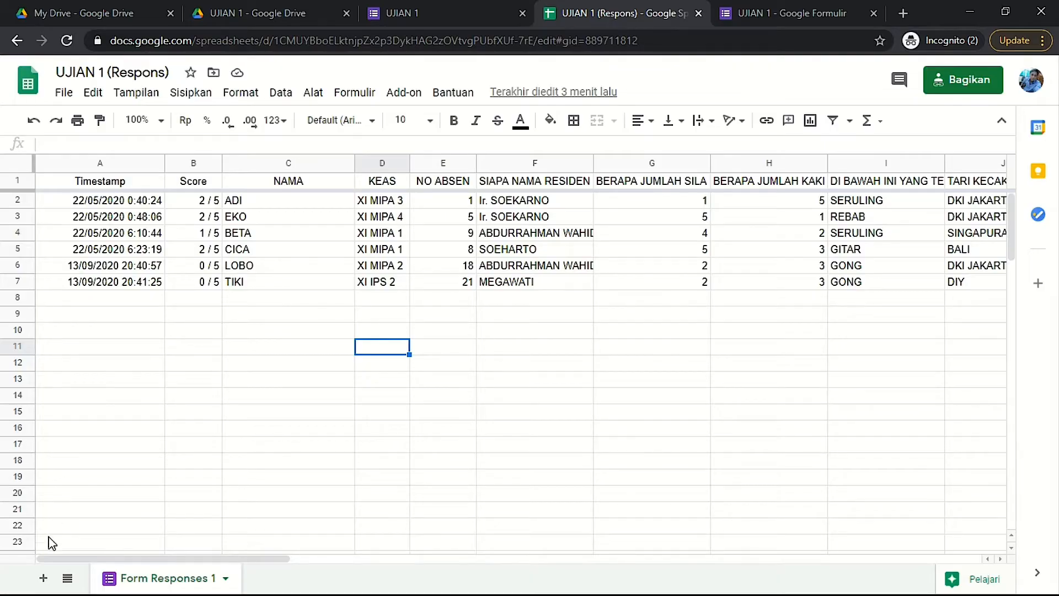
left_click(43, 578)
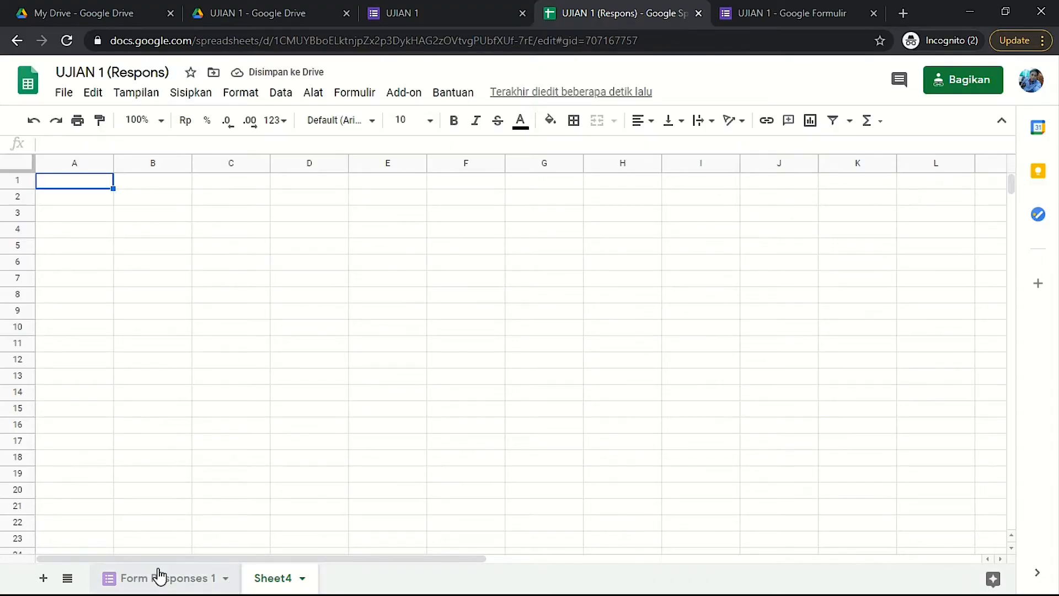
left_click(165, 579)
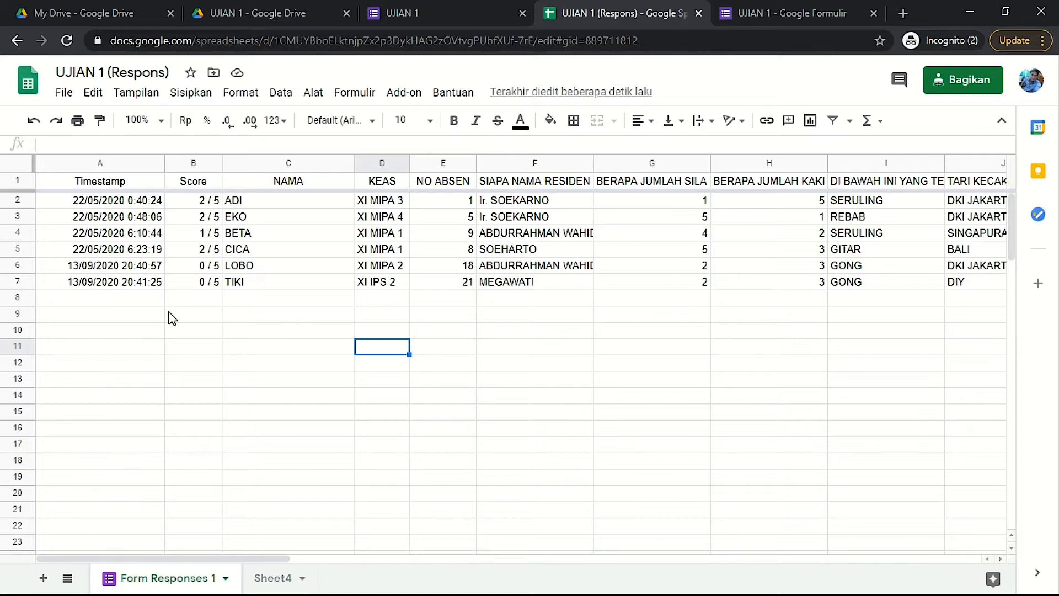
left_click(279, 586)
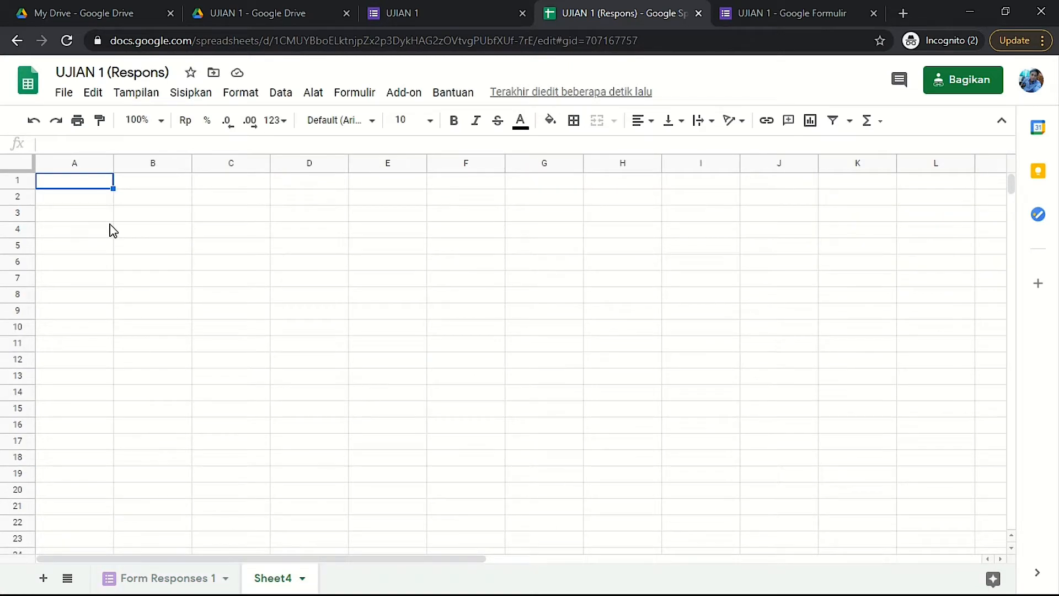
left_click(92, 204)
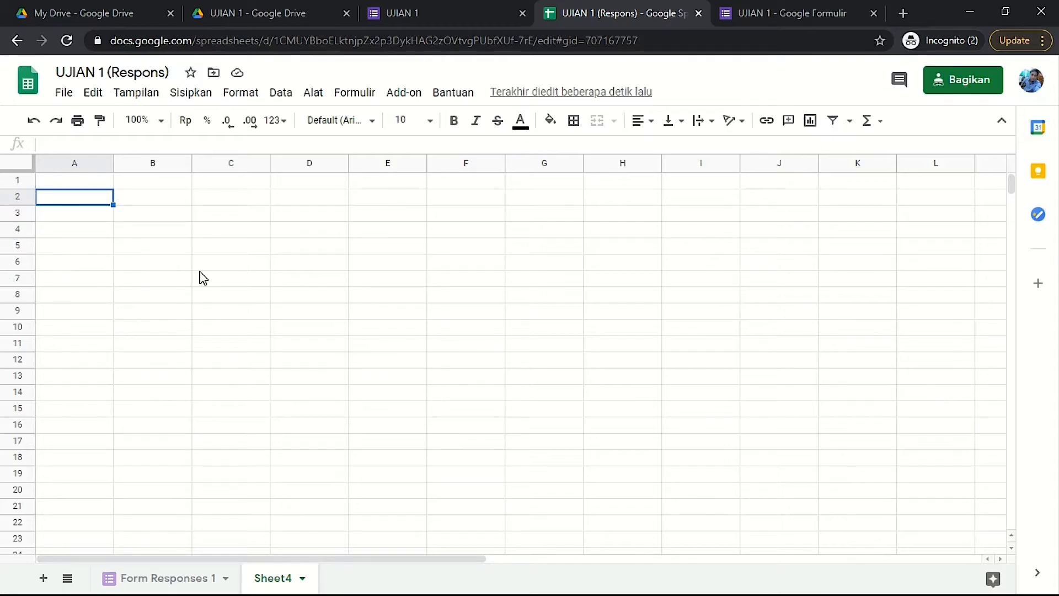
left_click(96, 186)
left_click(103, 200)
left_click(140, 202)
left_click(96, 199)
left_click(160, 199)
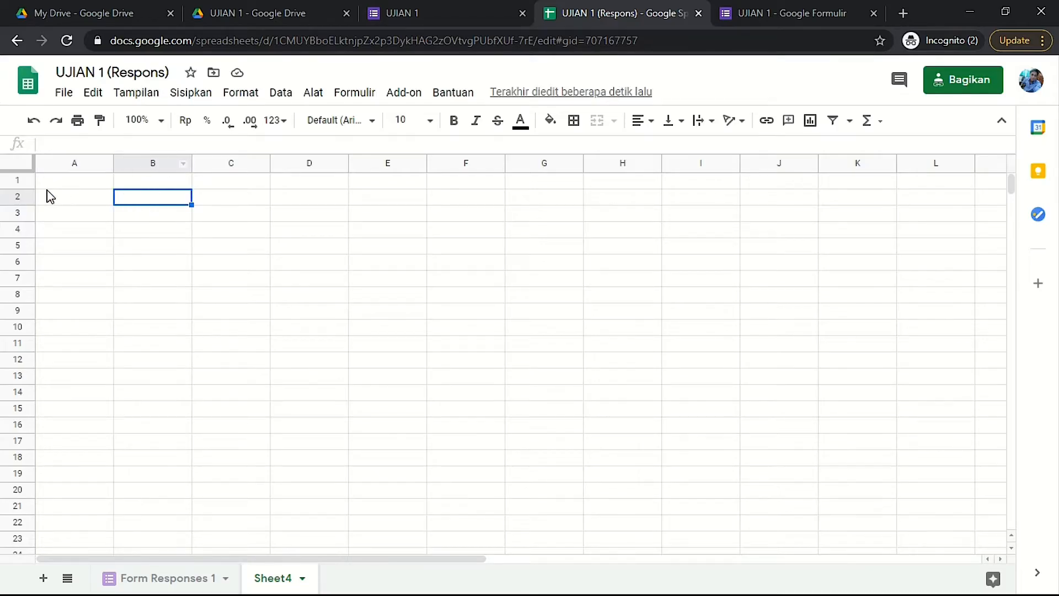
left_click(101, 198)
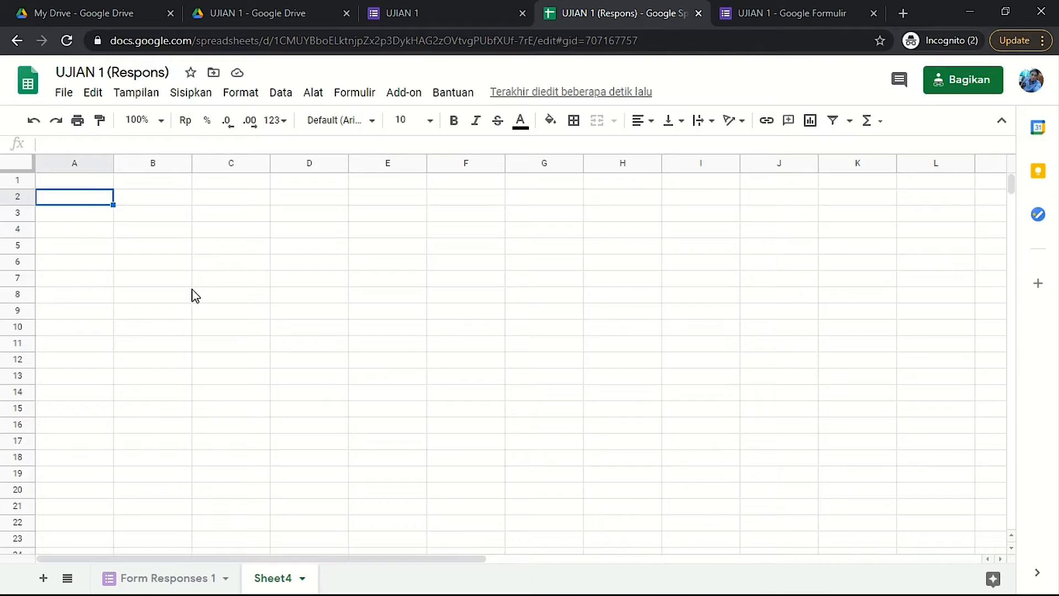
Step: Enter the column headers KELAS, NO, NAM and SKOR in cells A1 to D1 of the new sheet
left_click(80, 182)
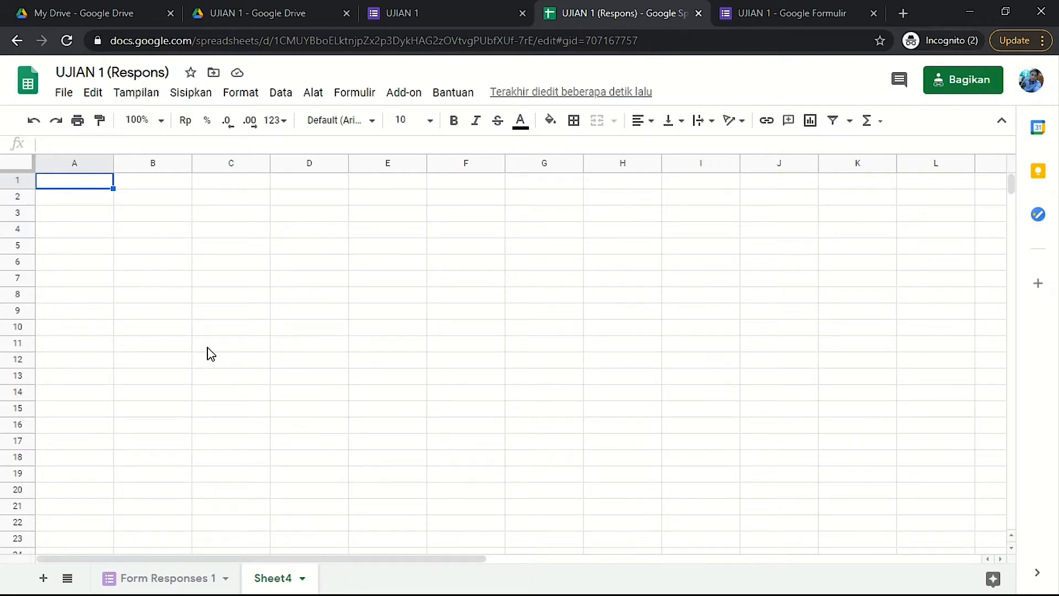
type("KELAS")
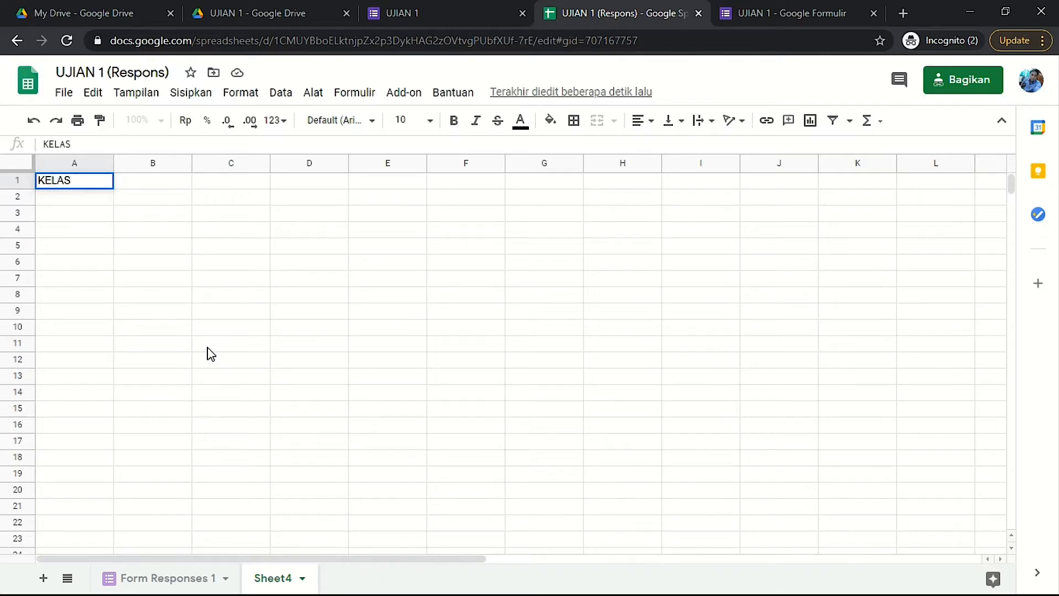
key("Tab")
type("NO")
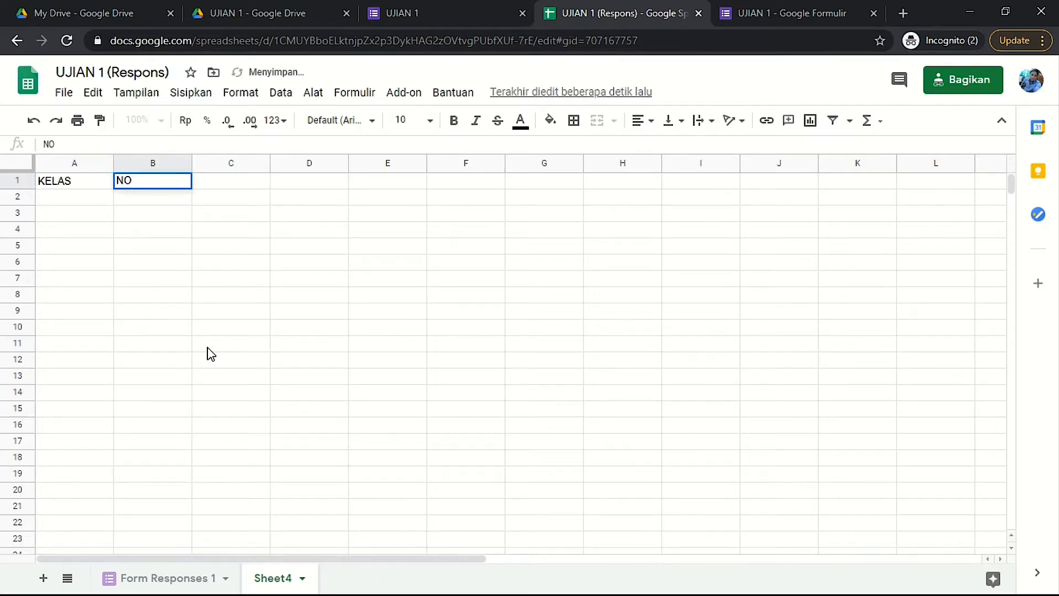
key("Tab")
type("N")
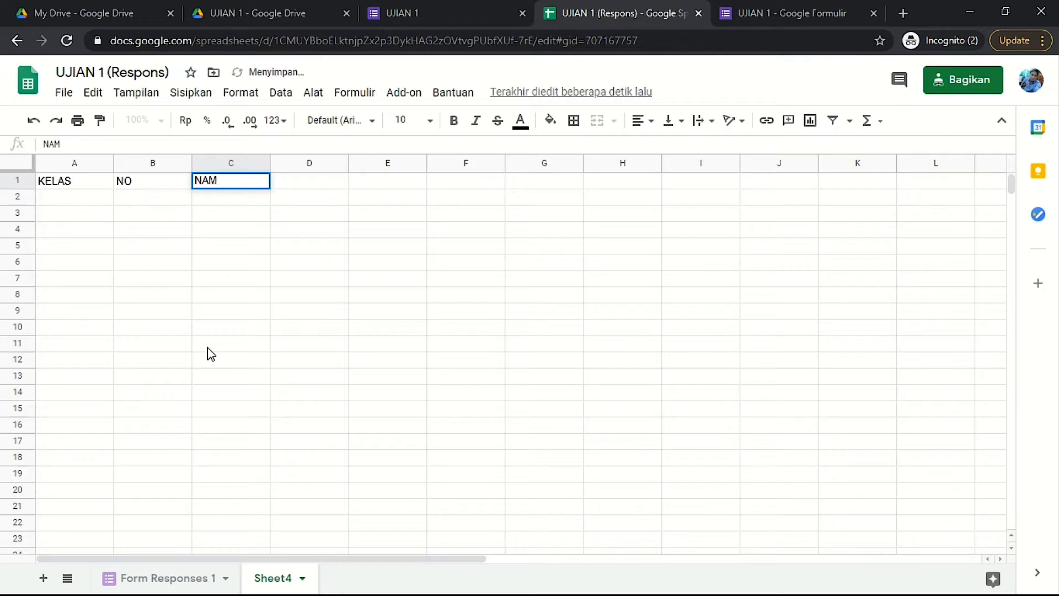
key("Tab")
type("SKOR")
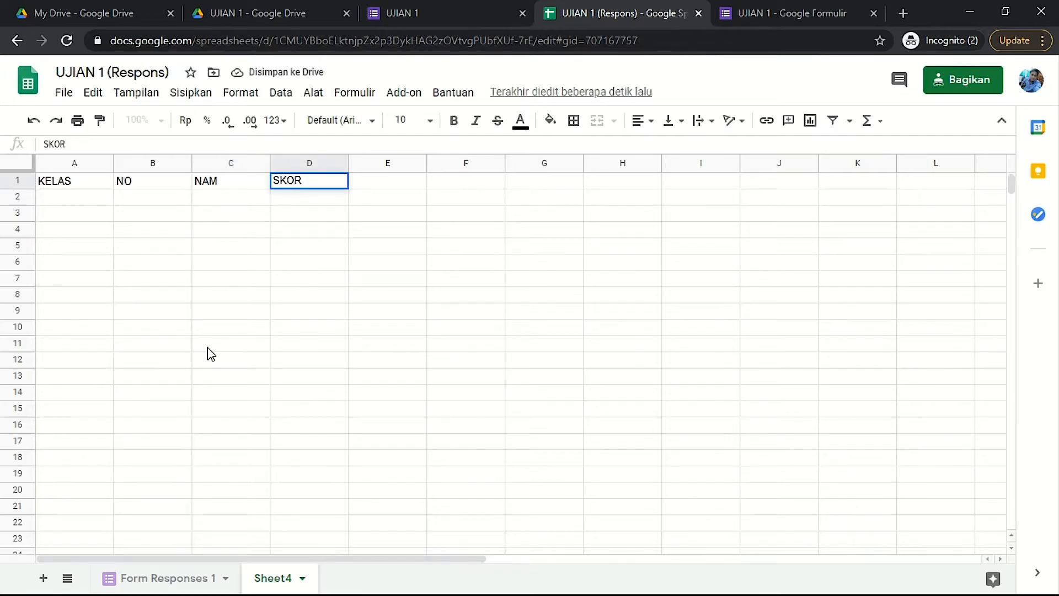
left_click(88, 202)
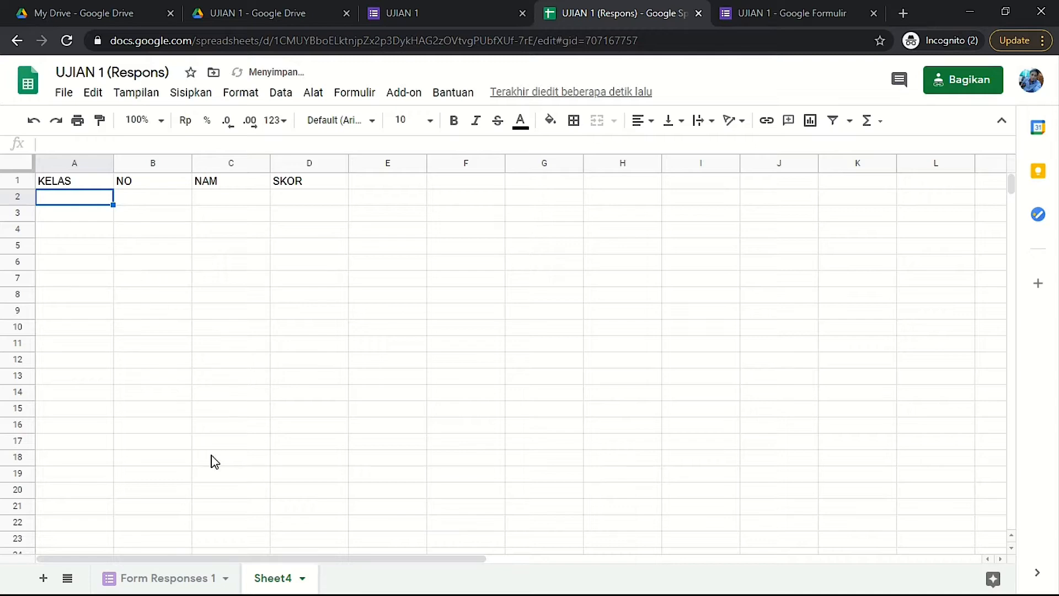
Step: Start a QUERY formula in cell A2 of the new sheet, referencing the range A2:J4 of Form Responses 1
left_click(159, 585)
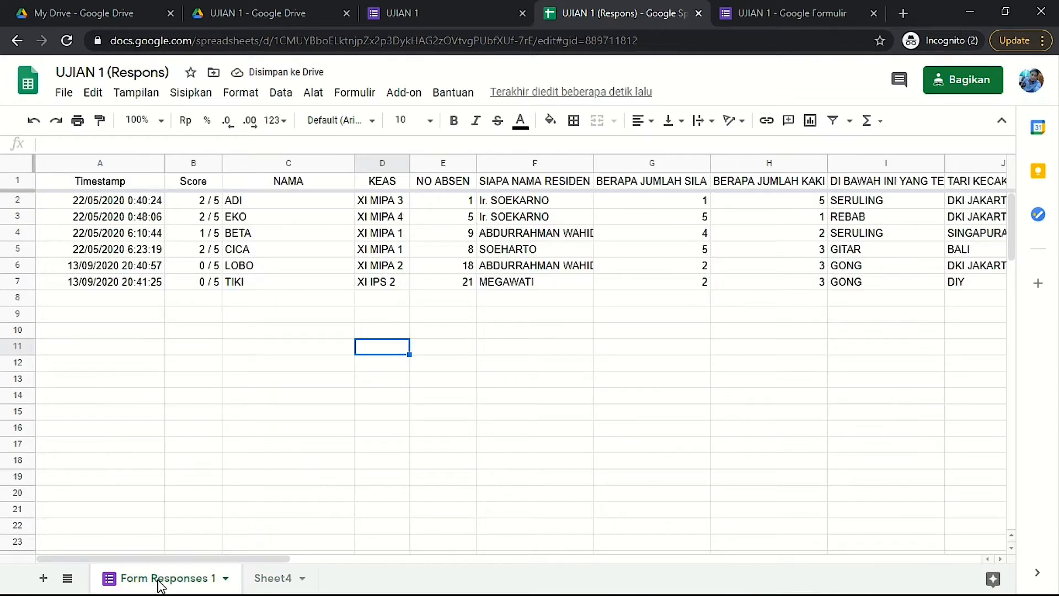
left_click(271, 580)
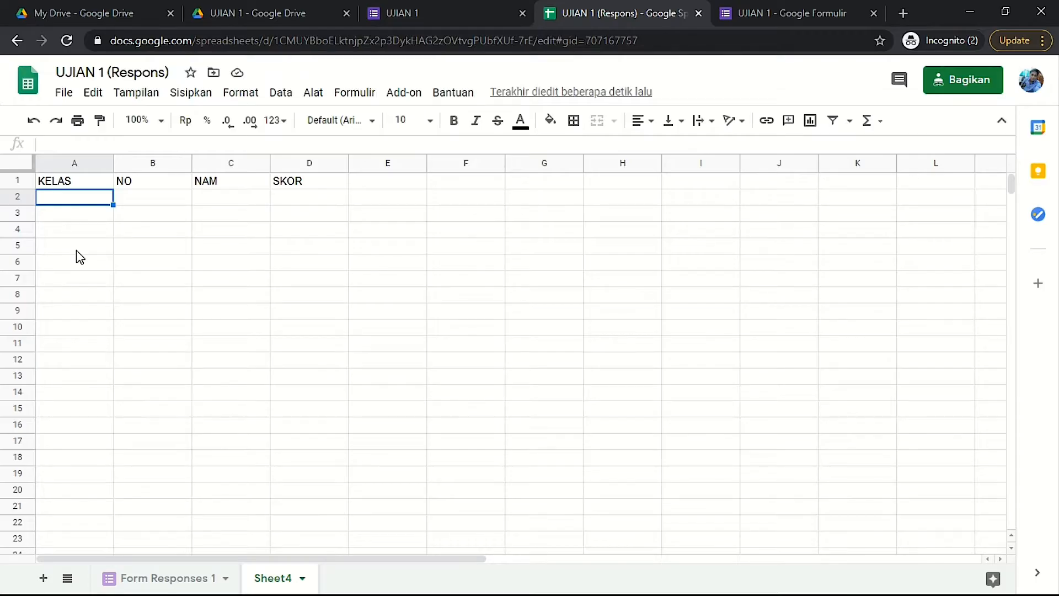
type("=")
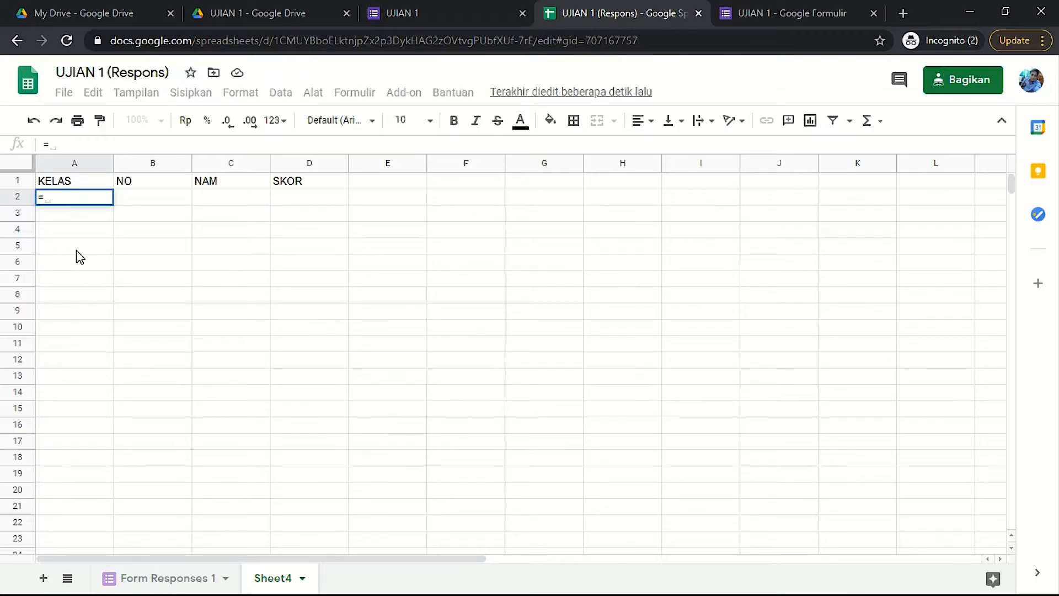
type("QUER")
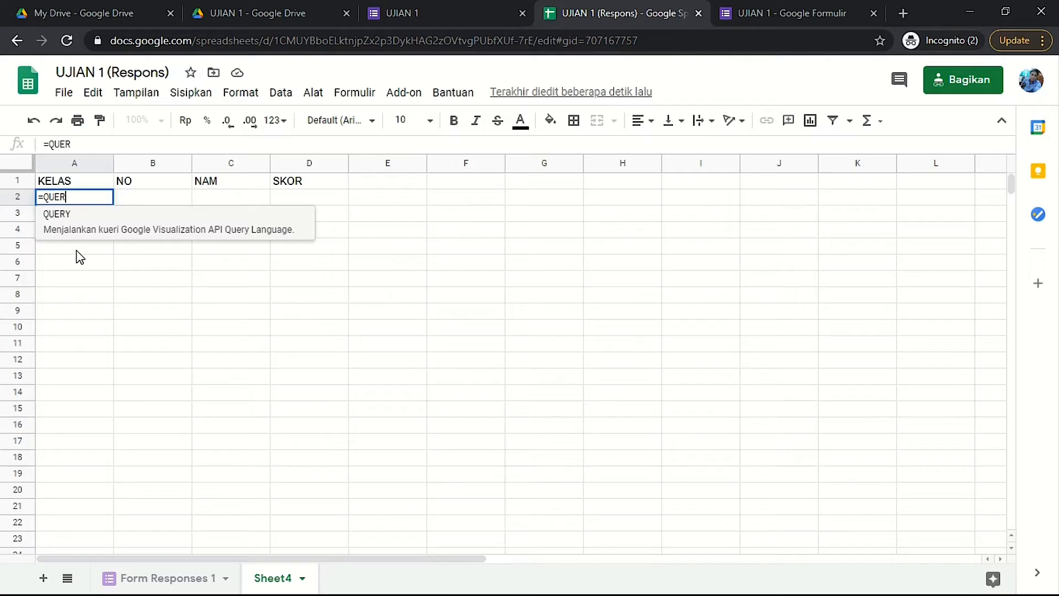
type("Y(")
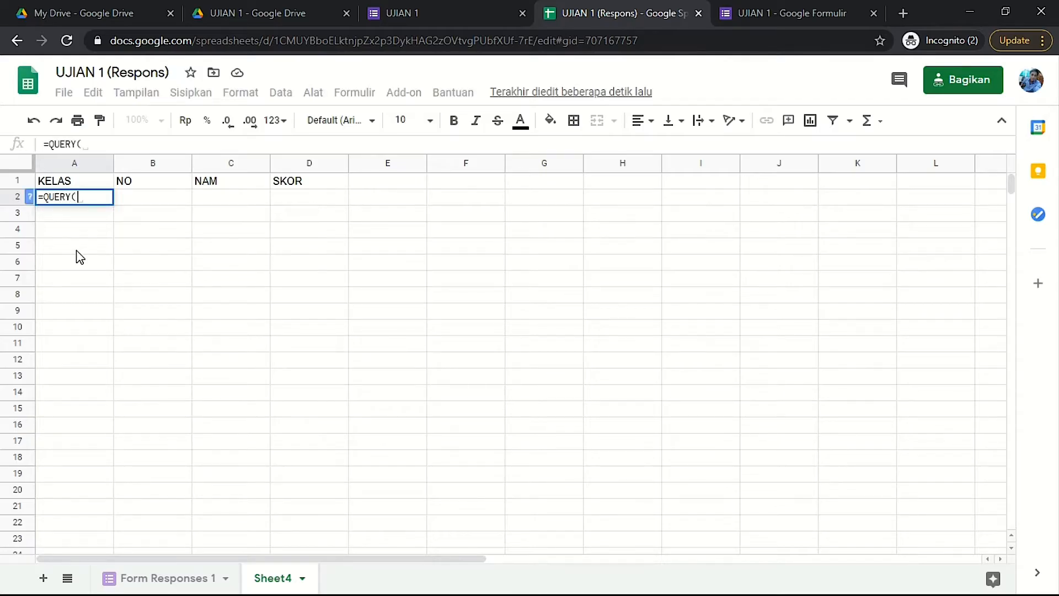
left_click(158, 581)
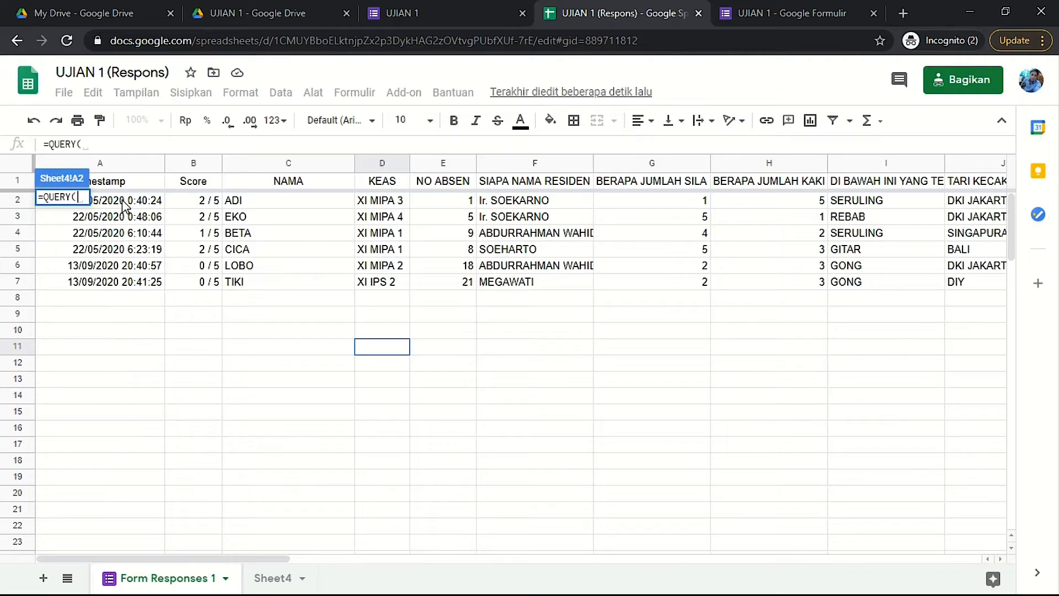
left_click_drag(116, 201, 358, 236)
left_click(241, 140)
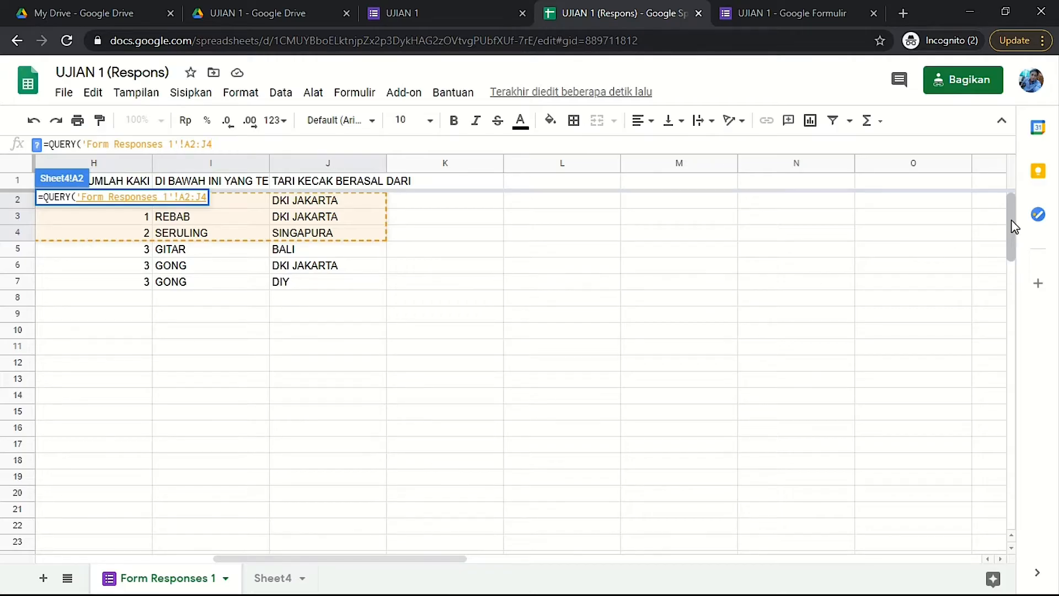
left_click_drag(1013, 226, 1013, 196)
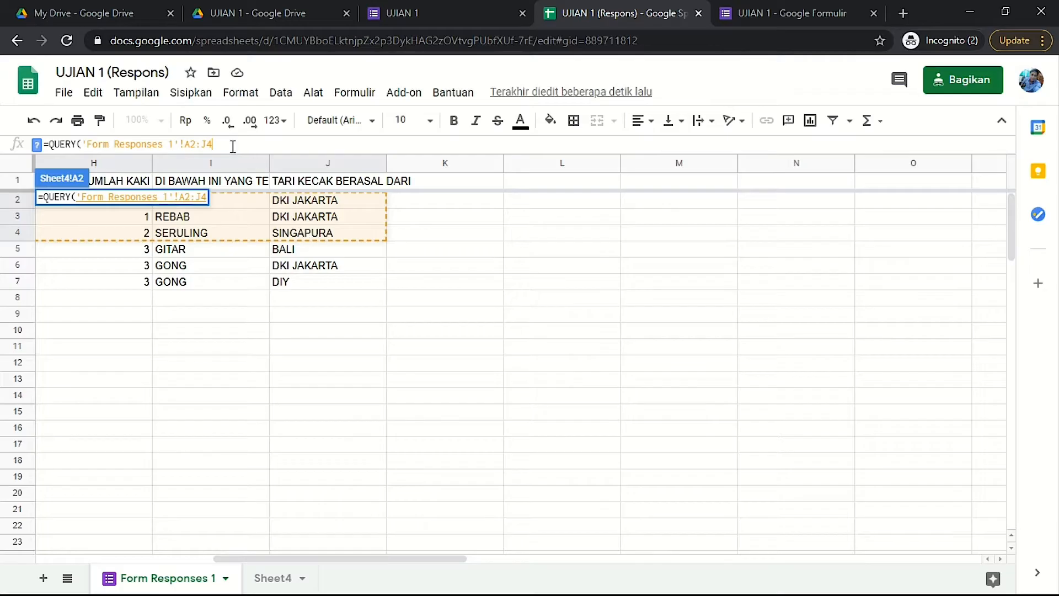
Step: Make the range open-ended as A2:J and complete the formula =QUERY('Form Responses 1'!A2:J)
key("BackSpace")
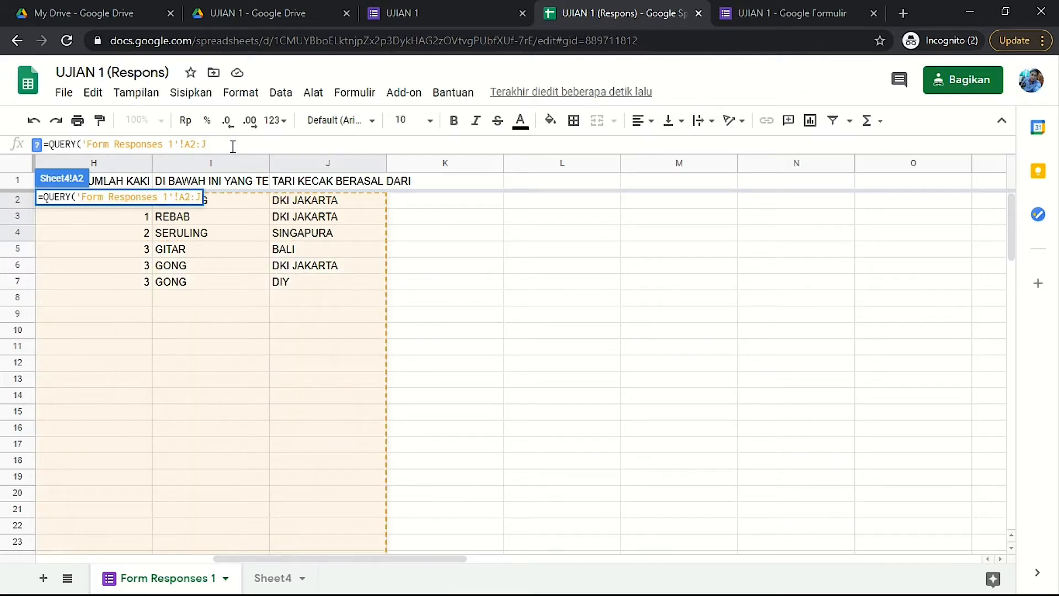
mouse_move(1011, 206)
left_mouse_down()
mouse_move(1028, 275)
mouse_move(1022, 518)
mouse_move(1026, 198)
left_mouse_up()
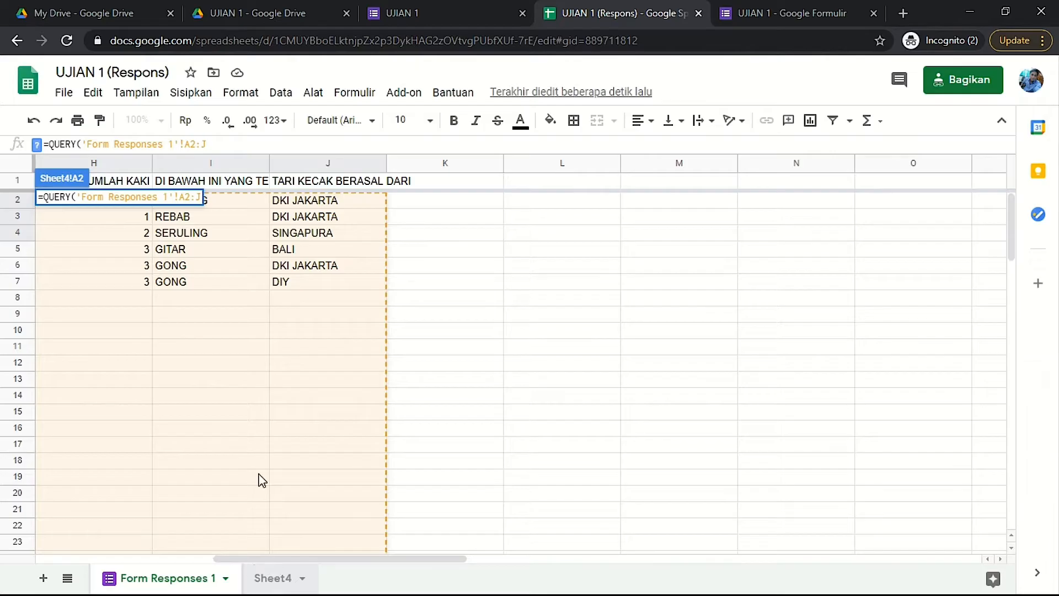
left_click(241, 143)
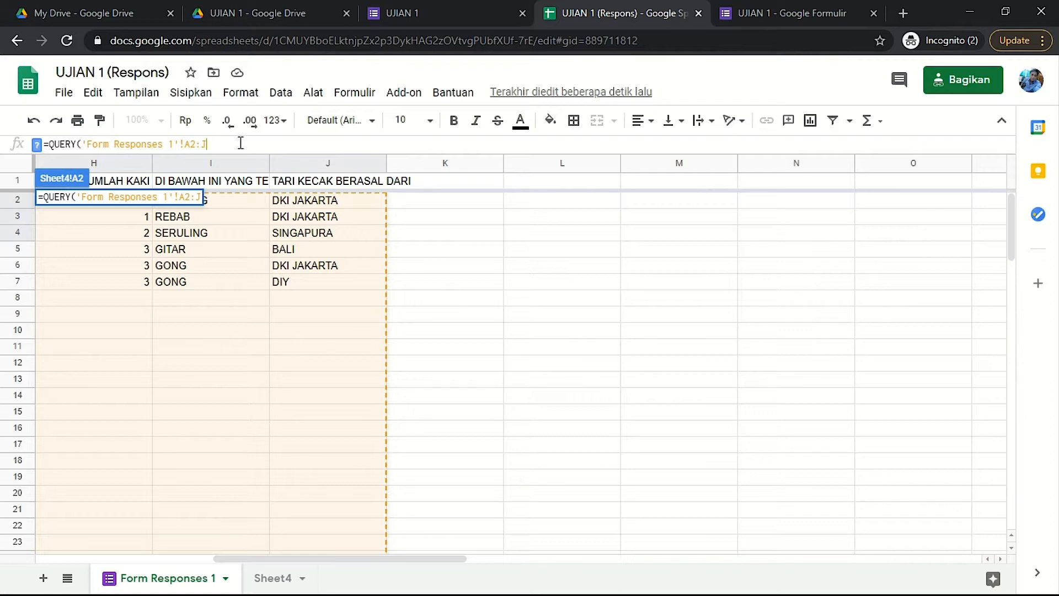
type(")")
key("Return")
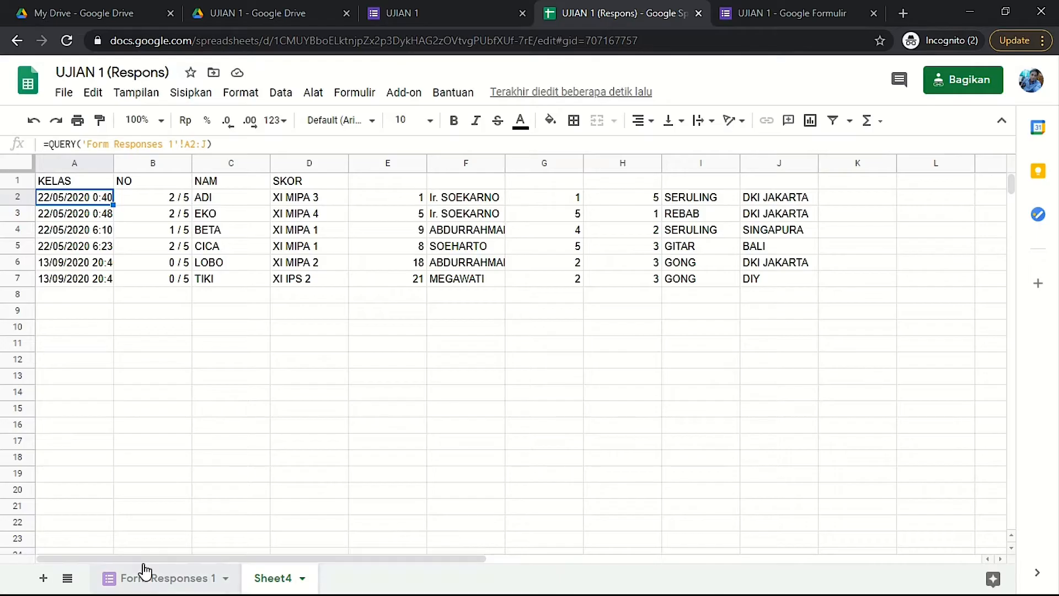
Step: Compare the queried rows and the header labels on the new sheet with the columns of Form Responses 1
left_click(158, 584)
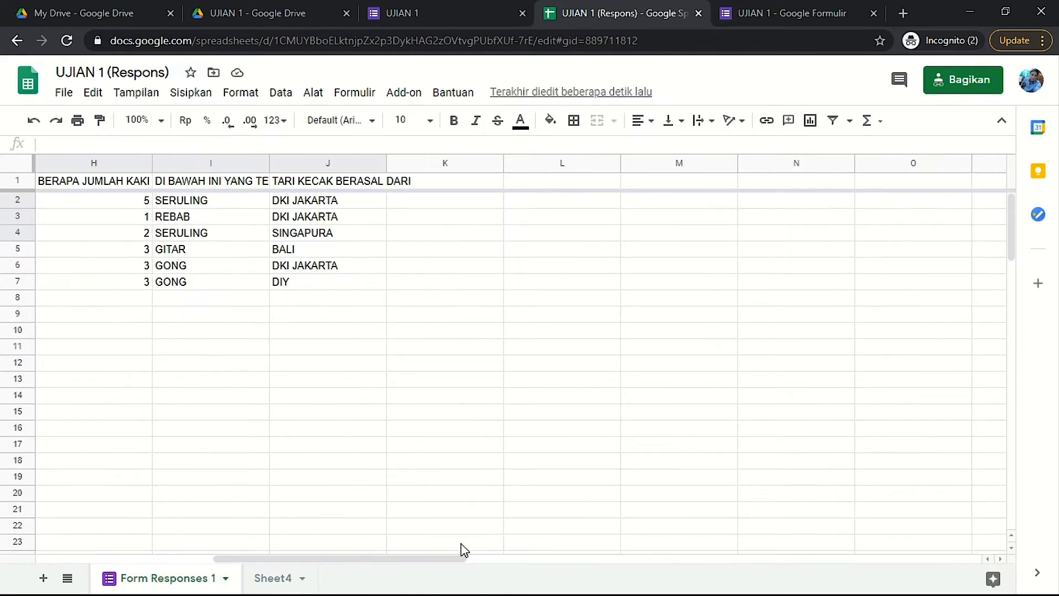
left_click_drag(456, 558, 190, 558)
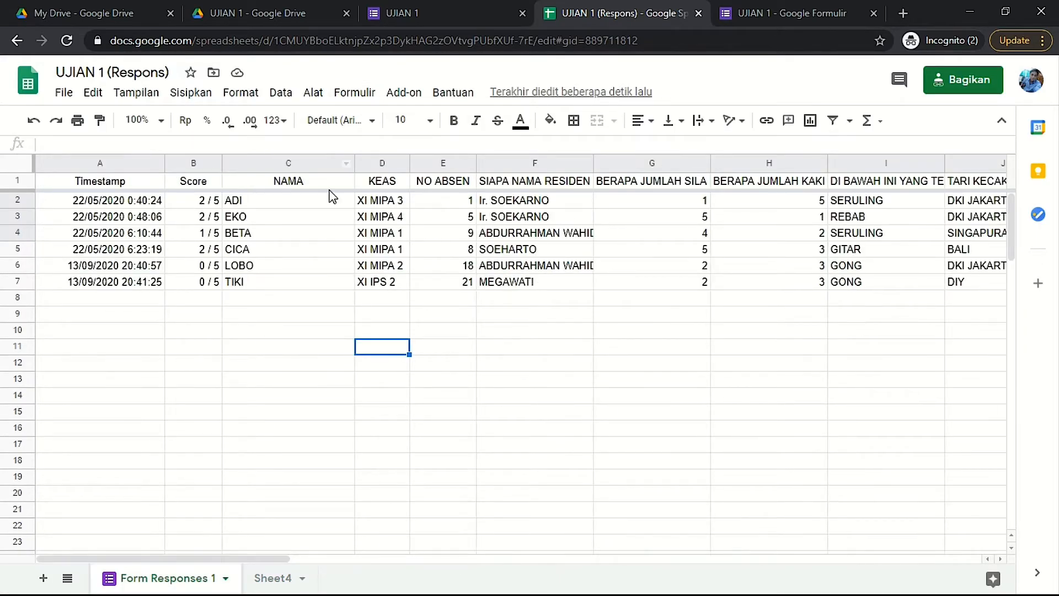
left_click(280, 584)
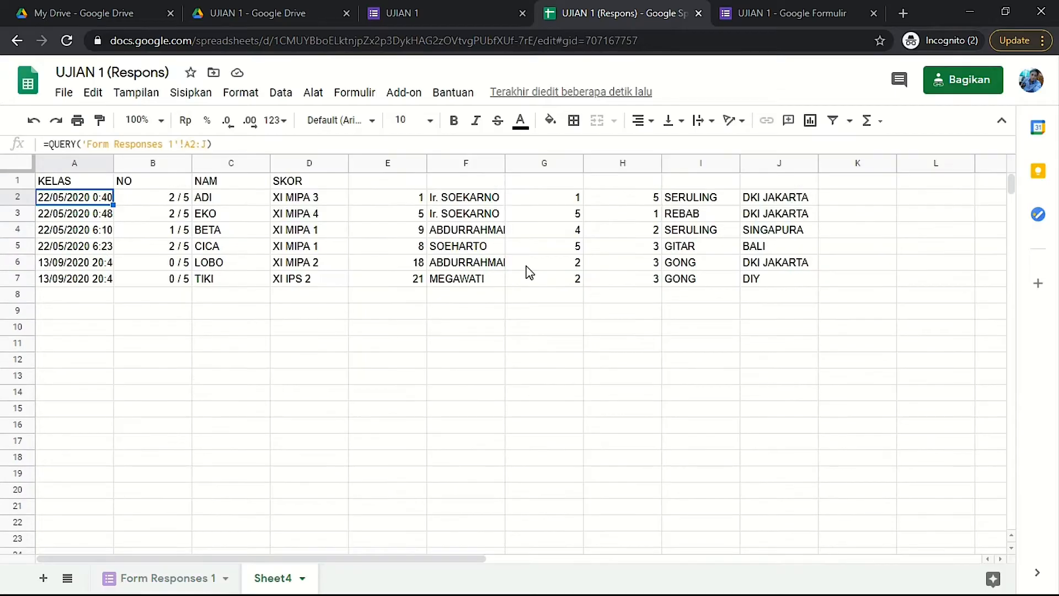
left_click(166, 579)
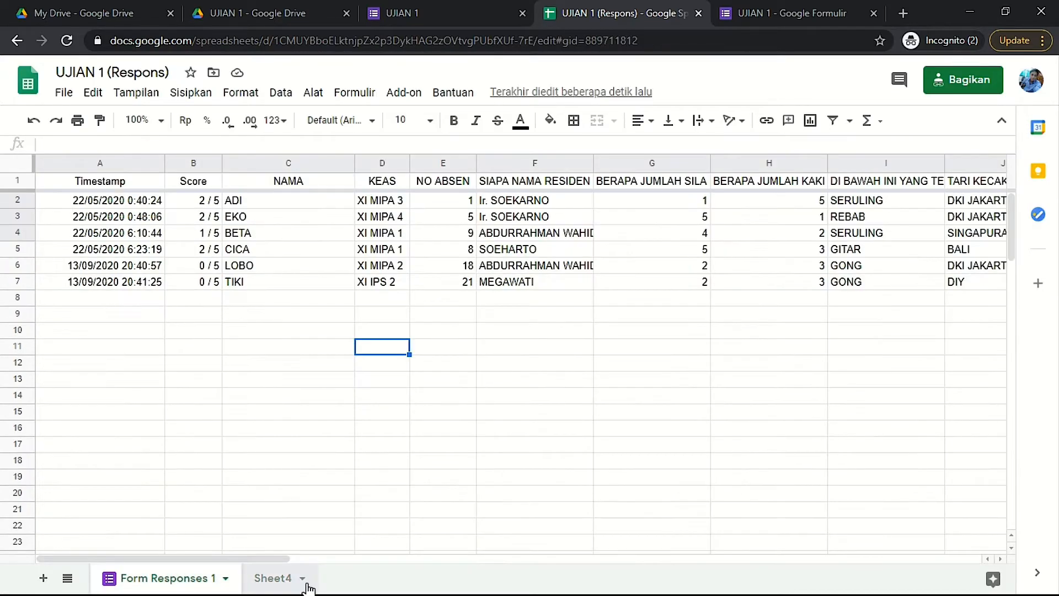
left_click(272, 579)
left_click(179, 581)
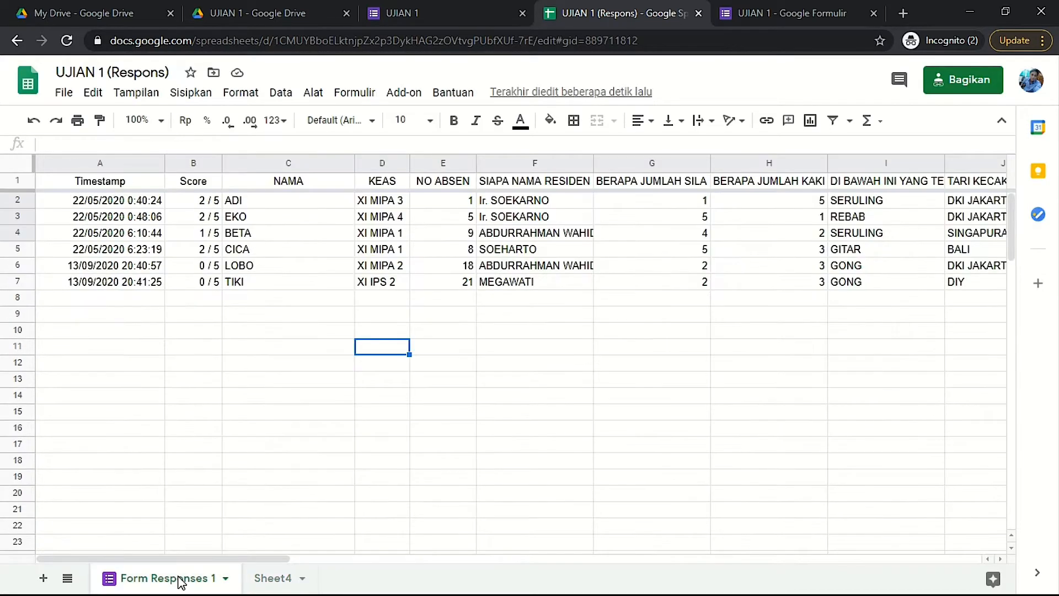
left_click(260, 580)
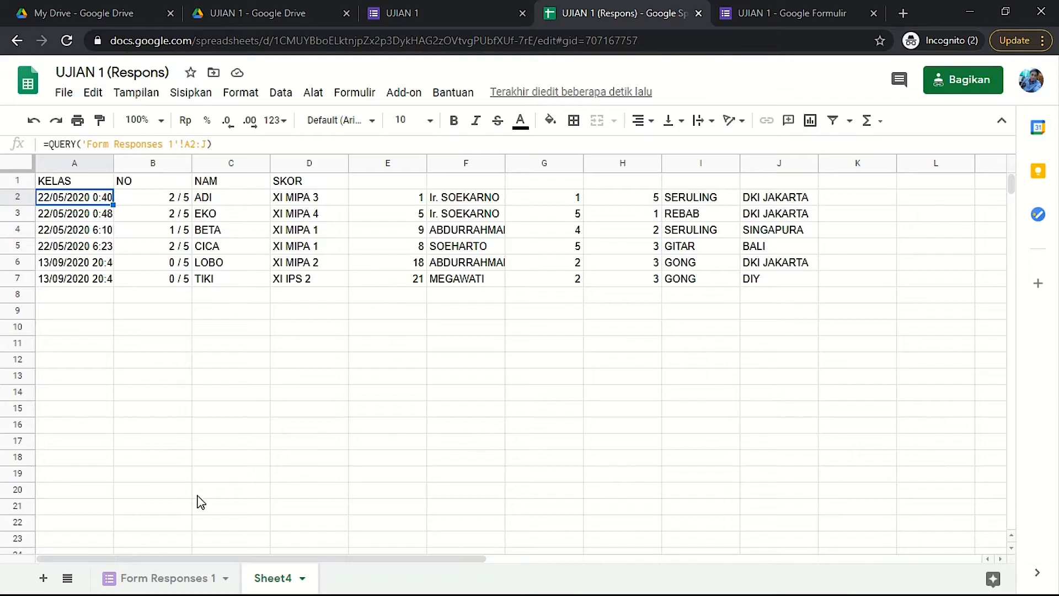
left_click(163, 578)
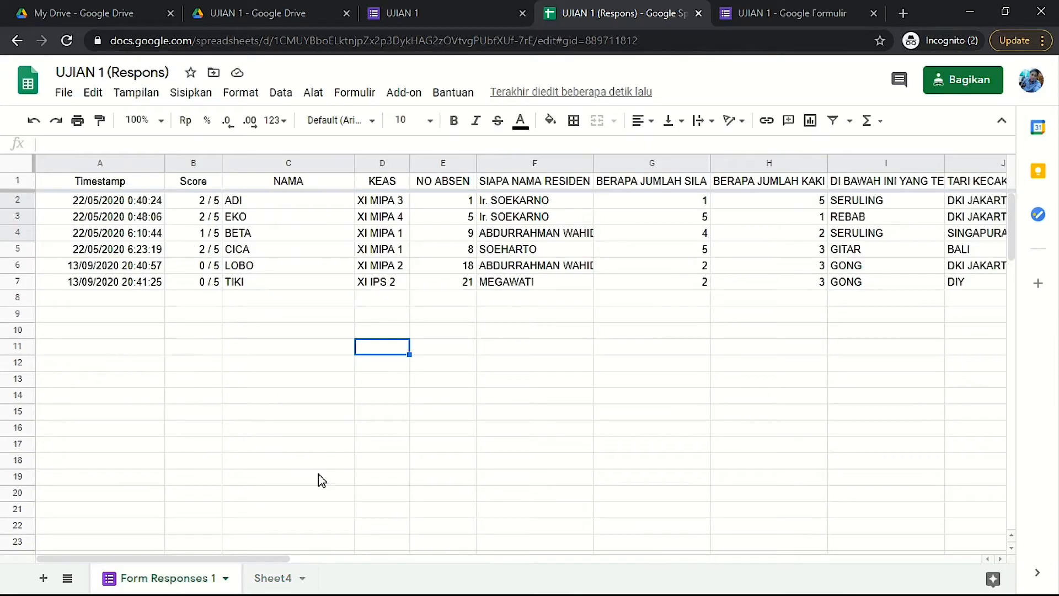
left_click(267, 579)
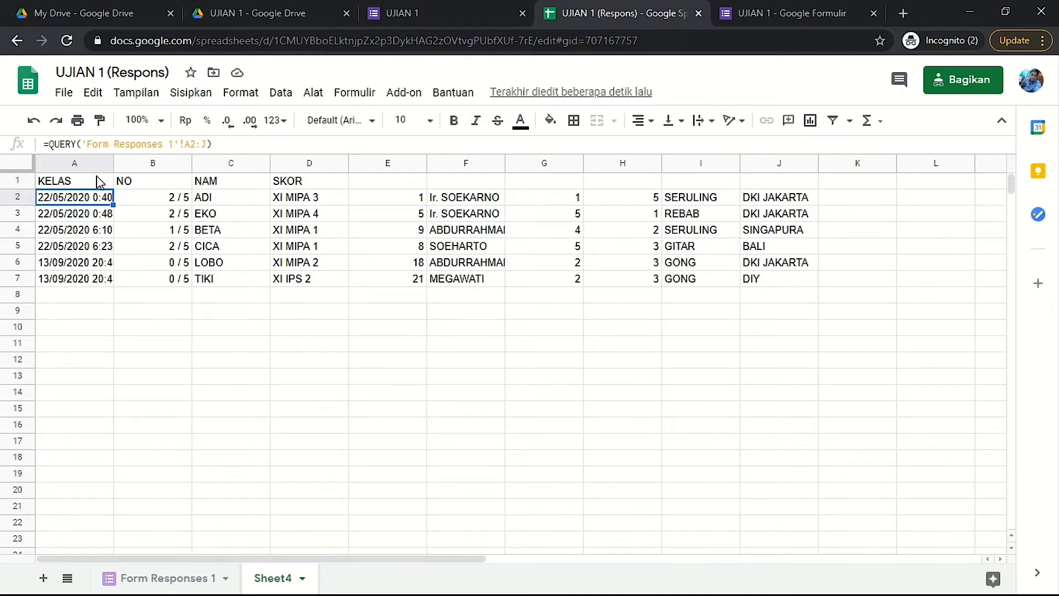
left_click(72, 186)
left_click(165, 185)
left_click(231, 186)
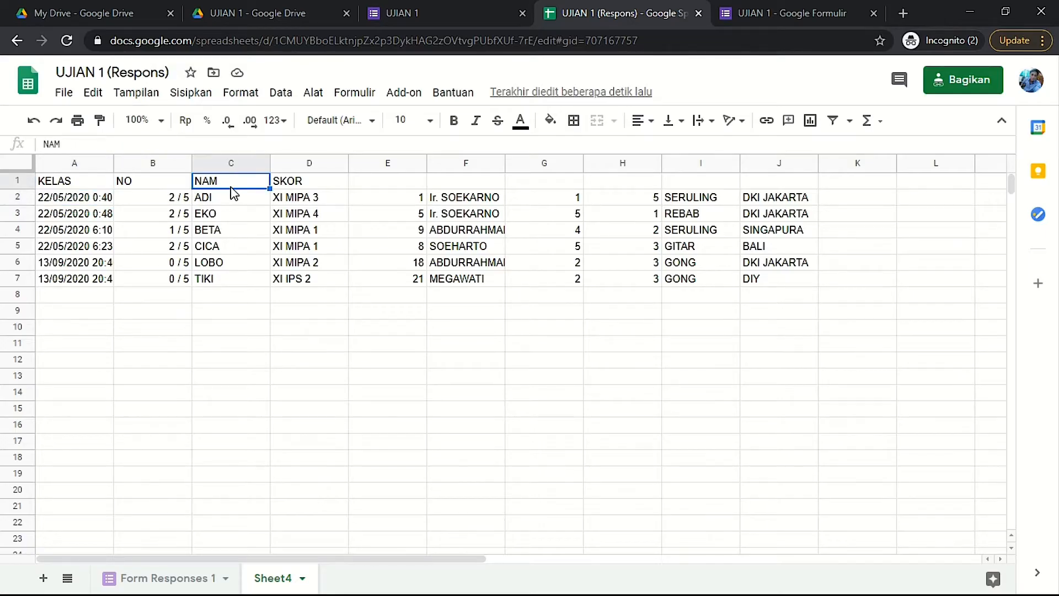
left_click(279, 185)
left_click(83, 185)
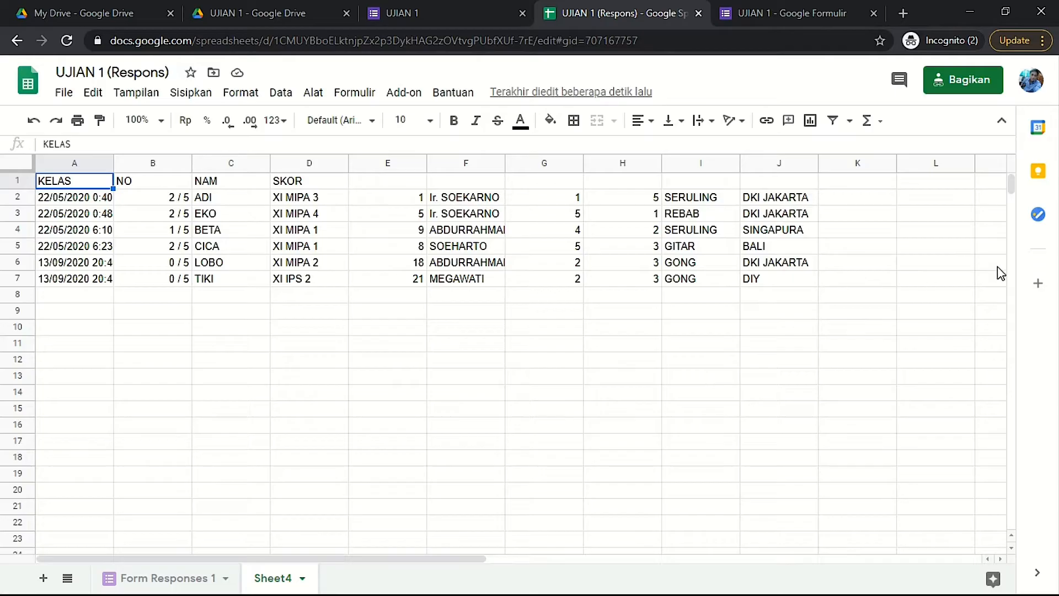
Step: Correct the header in cell C1 of Sheet4 to NAMA
left_click(160, 577)
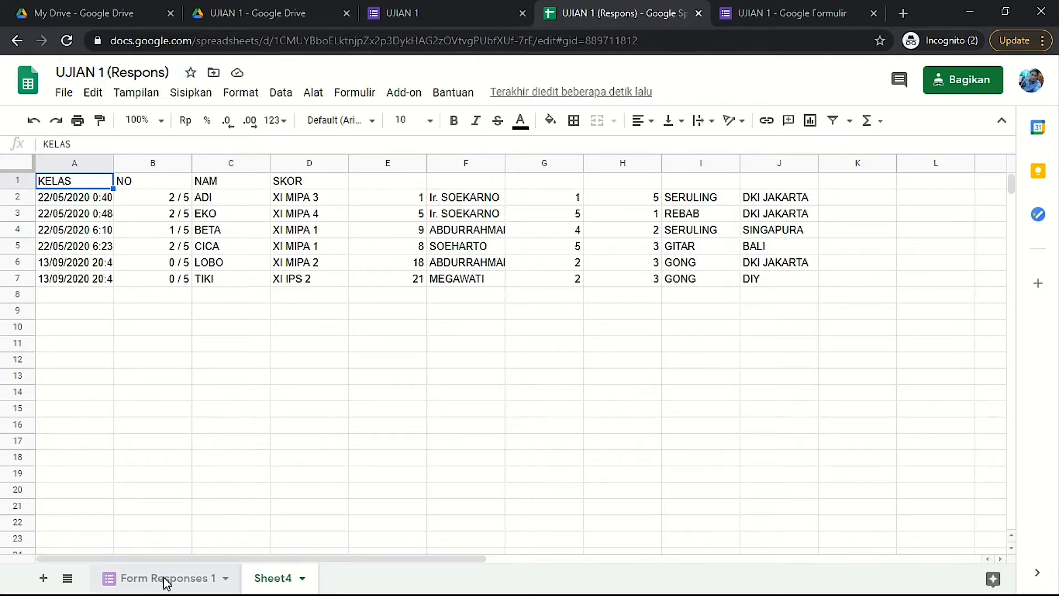
left_click(272, 578)
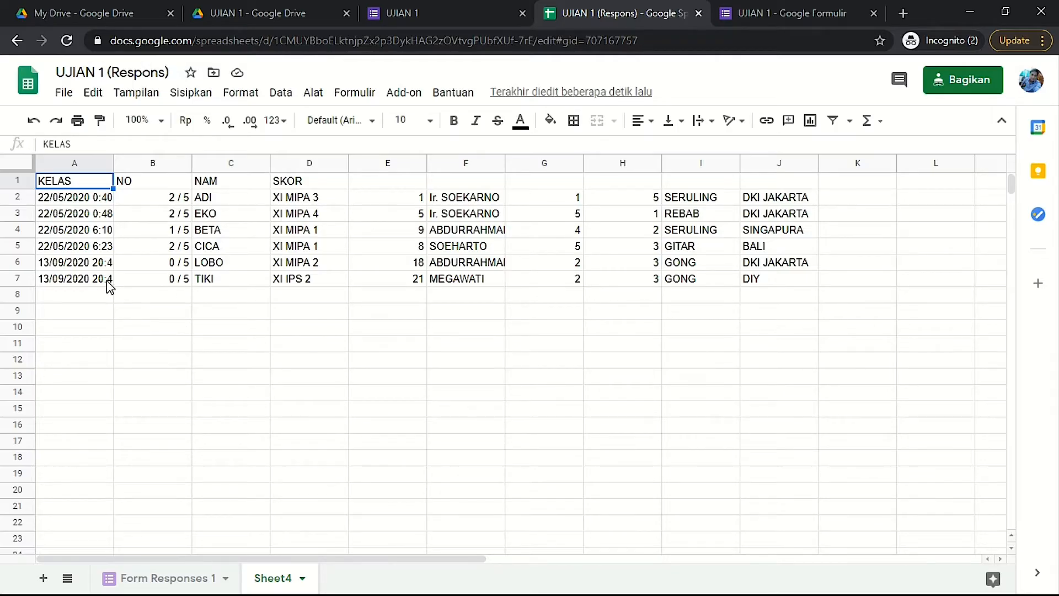
left_click(235, 185)
double_click(235, 184)
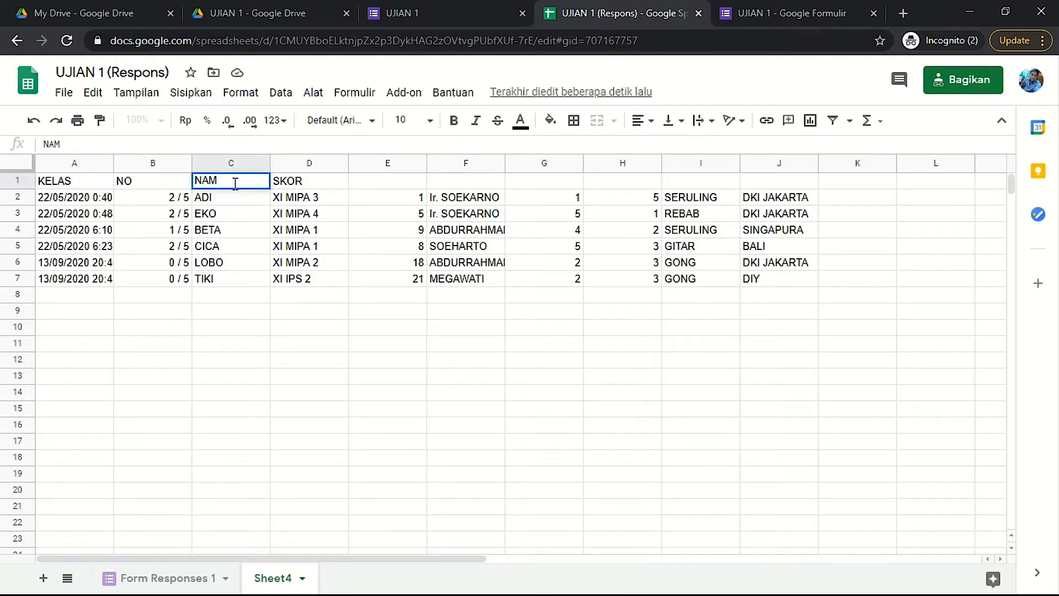
left_click(230, 316)
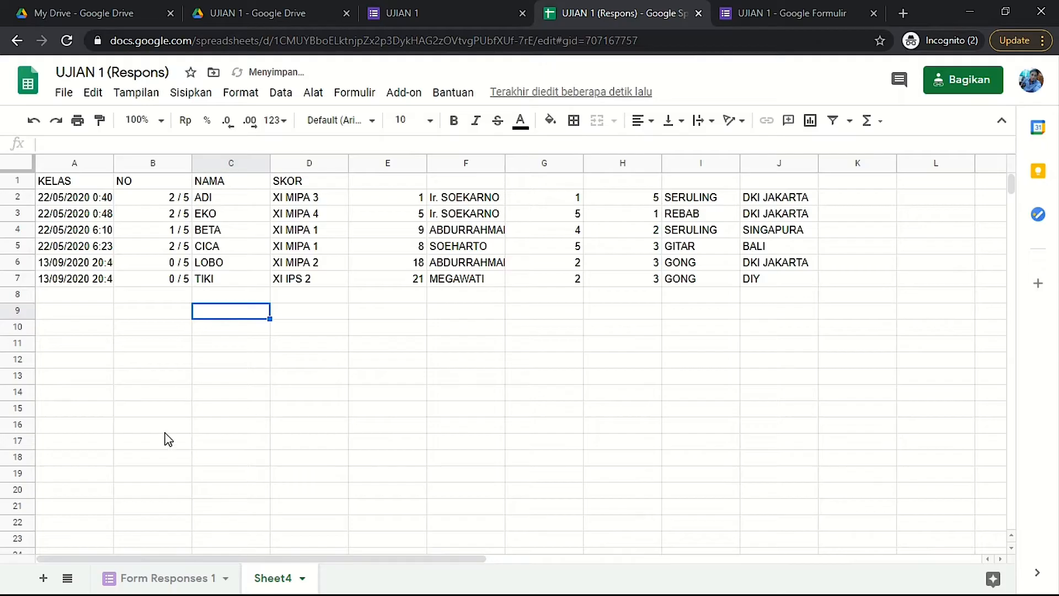
Step: Extend the QUERY formula in cell A2 of Sheet4 with the clause "SELECT D,E,C,B" after the range A2:J
left_click(156, 584)
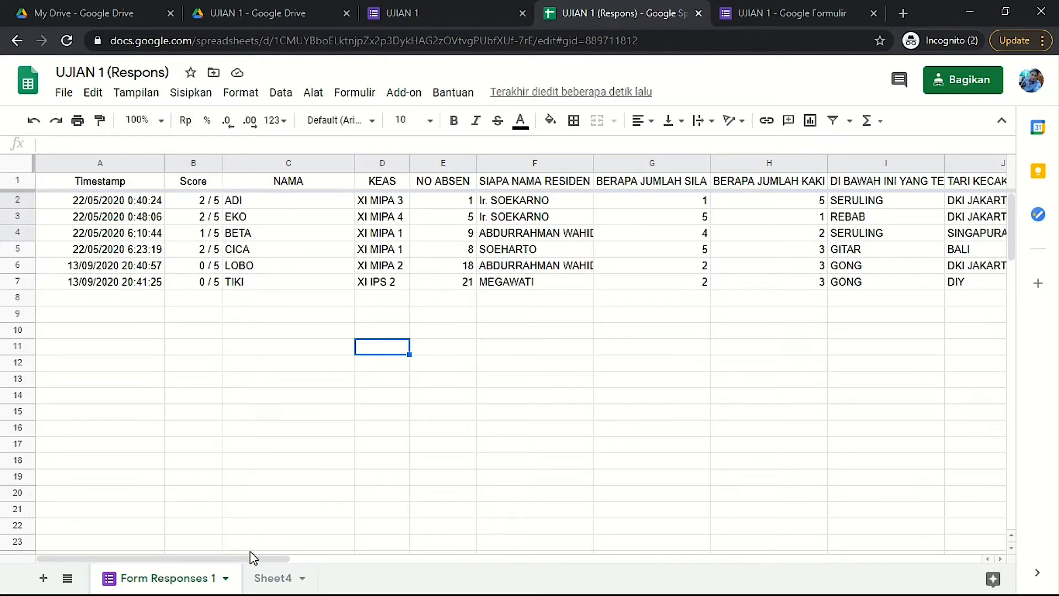
left_click(272, 578)
left_click(65, 200)
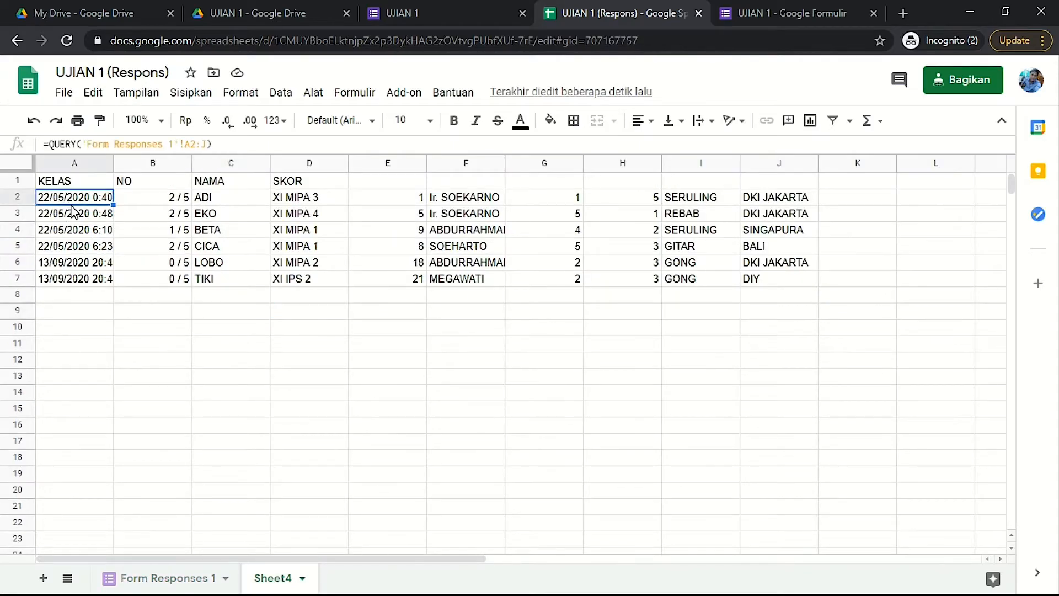
left_click(215, 146)
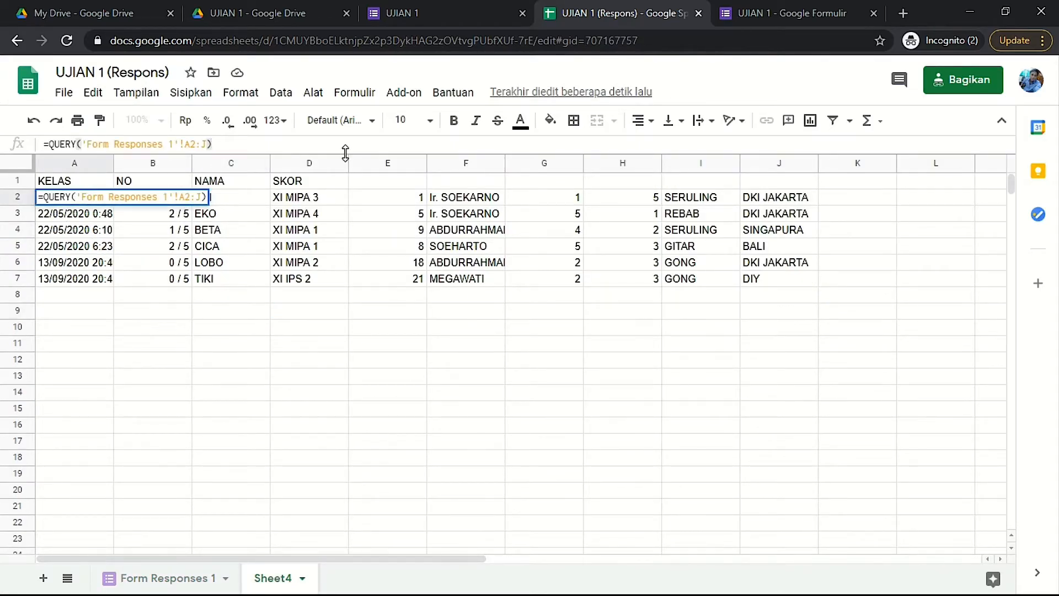
key("BackSpace")
type(";")
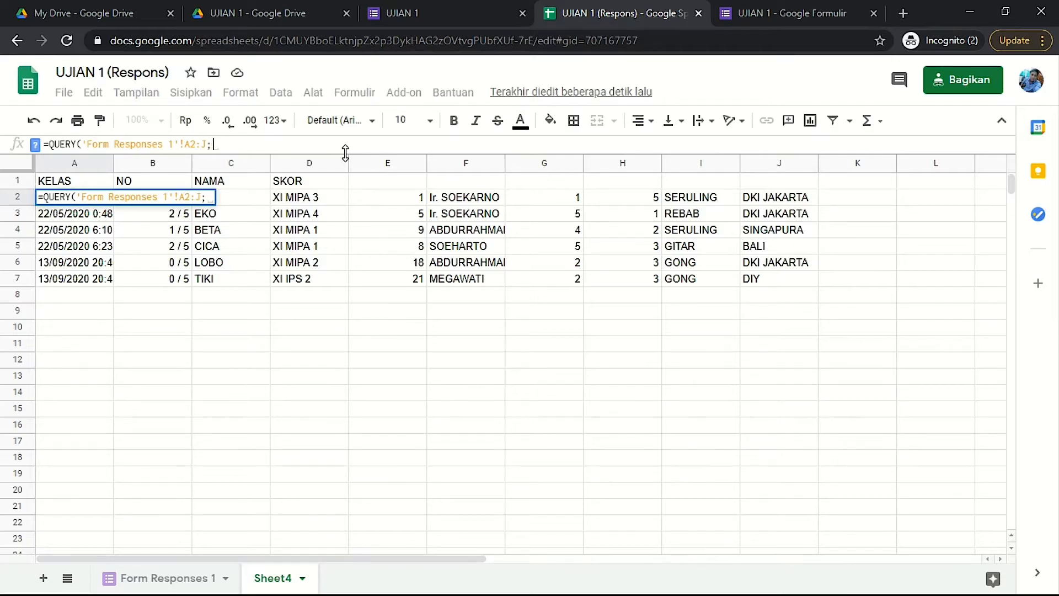
type("\"")
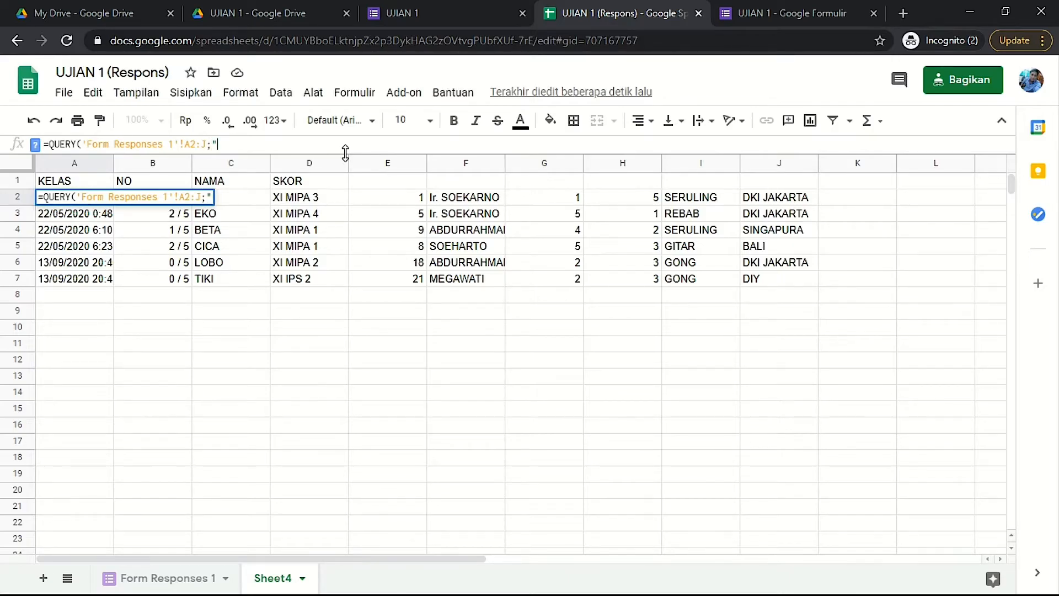
type("SELECT")
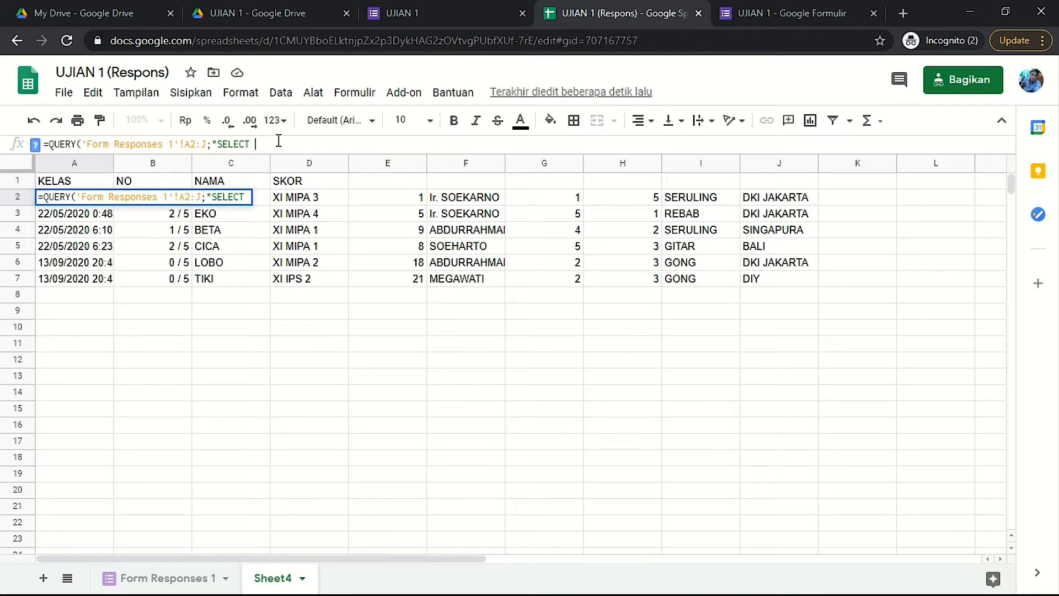
type("D,E,C,B")
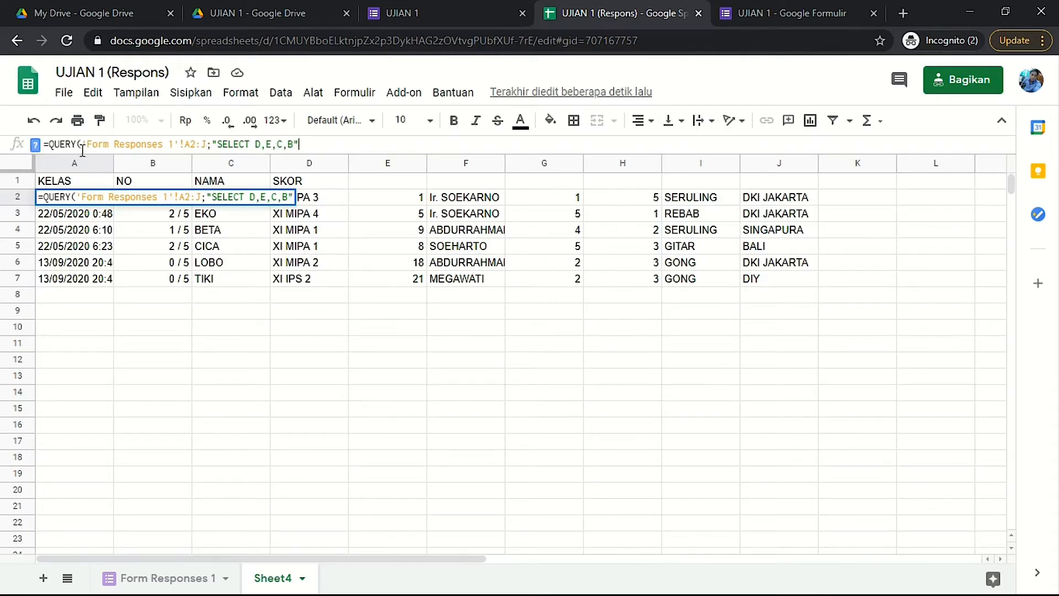
left_click(308, 147)
type(")")
key("Return")
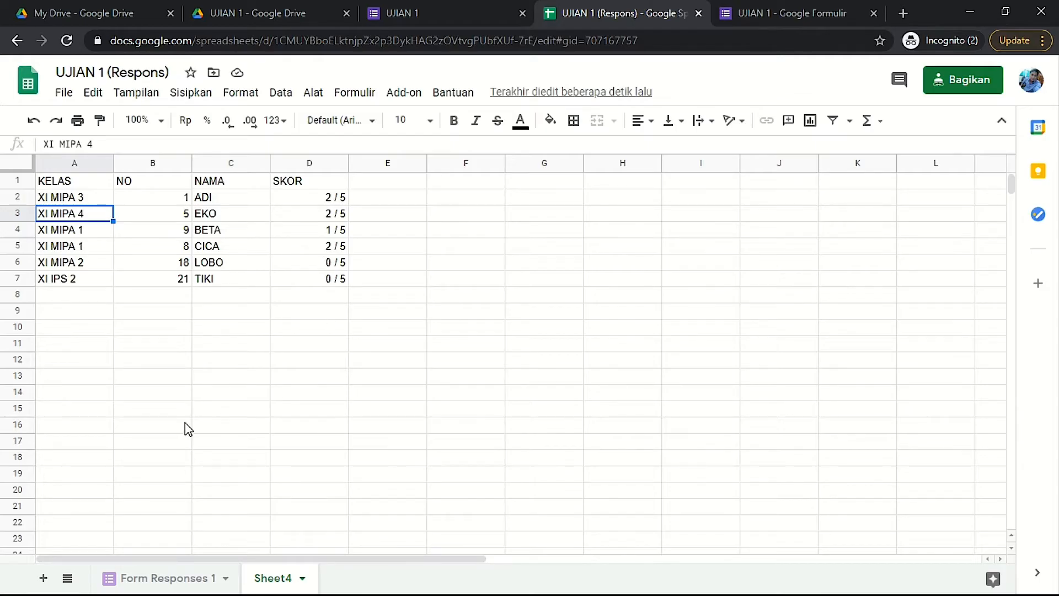
Step: Wrap the QUERY formula in cell A2 of Sheet4 in a SORT function: =SORT(QUERY('Form Responses 1'!A2:J;"SELECT D,E,C,B"))
left_click(165, 578)
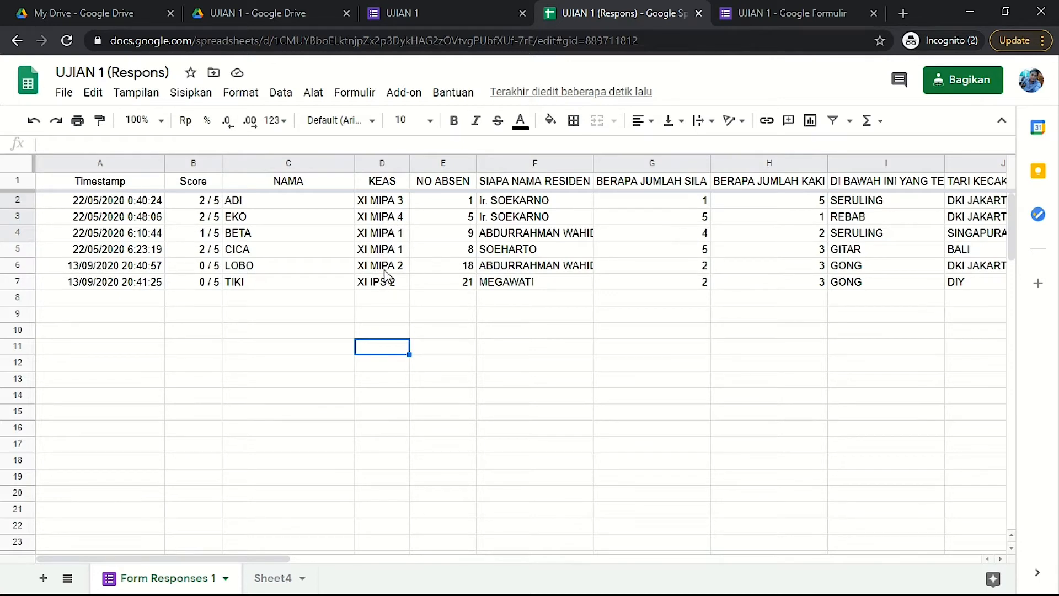
left_click(272, 579)
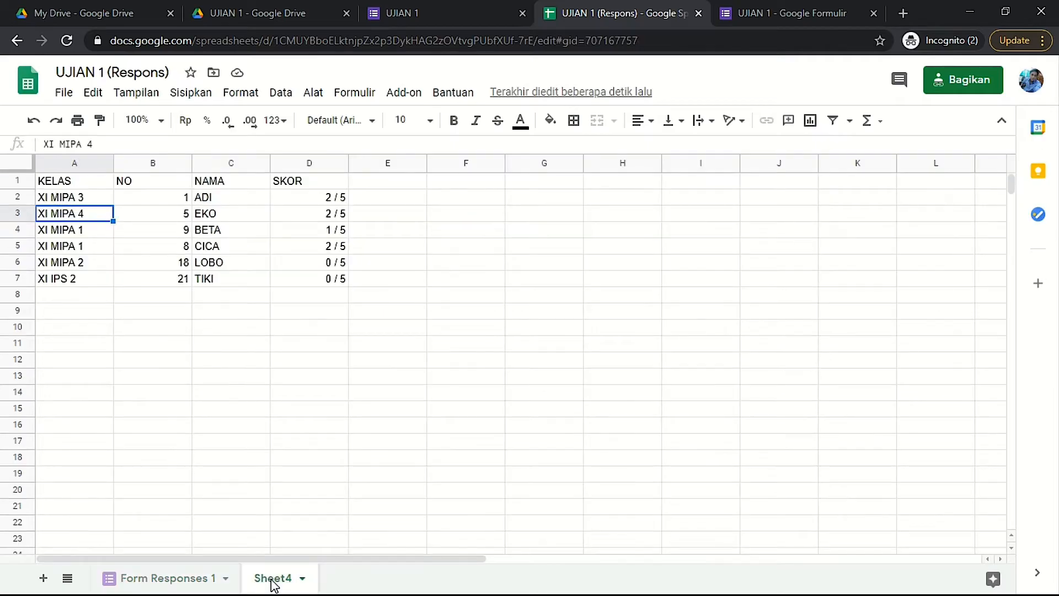
left_click(54, 200)
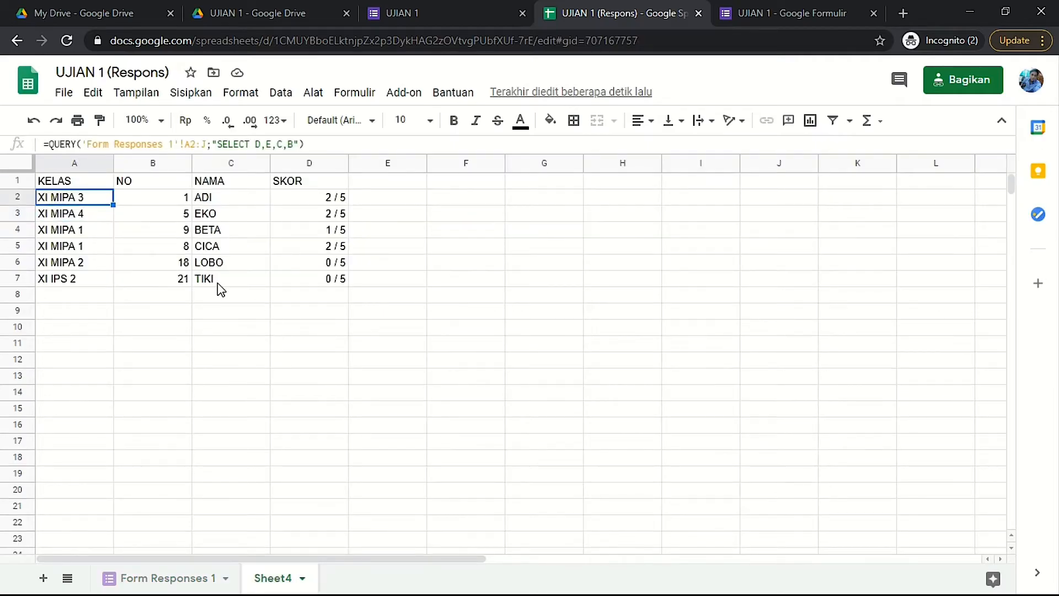
left_click(50, 144)
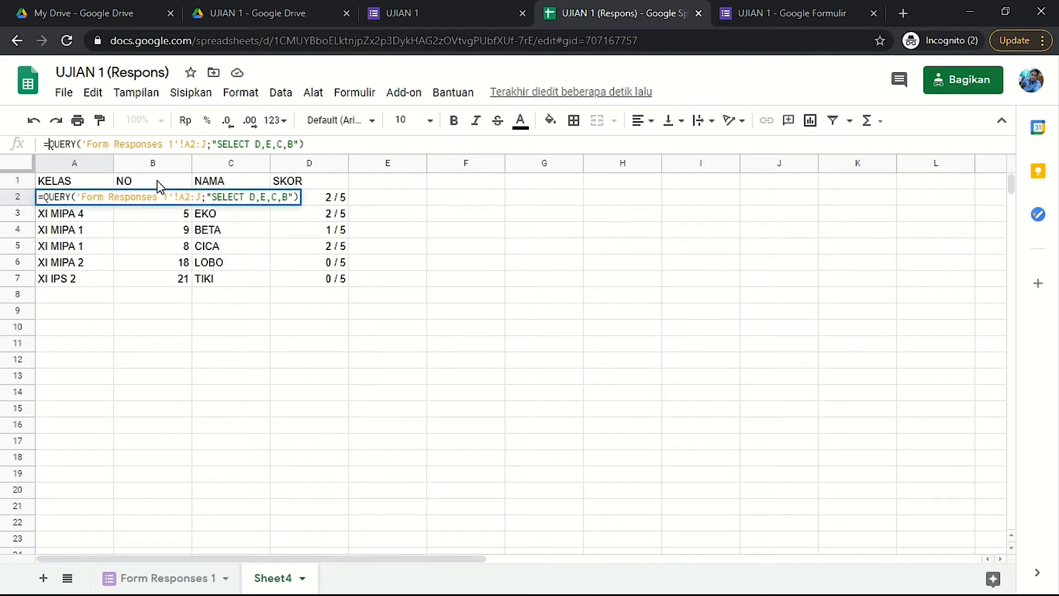
type("SORT")
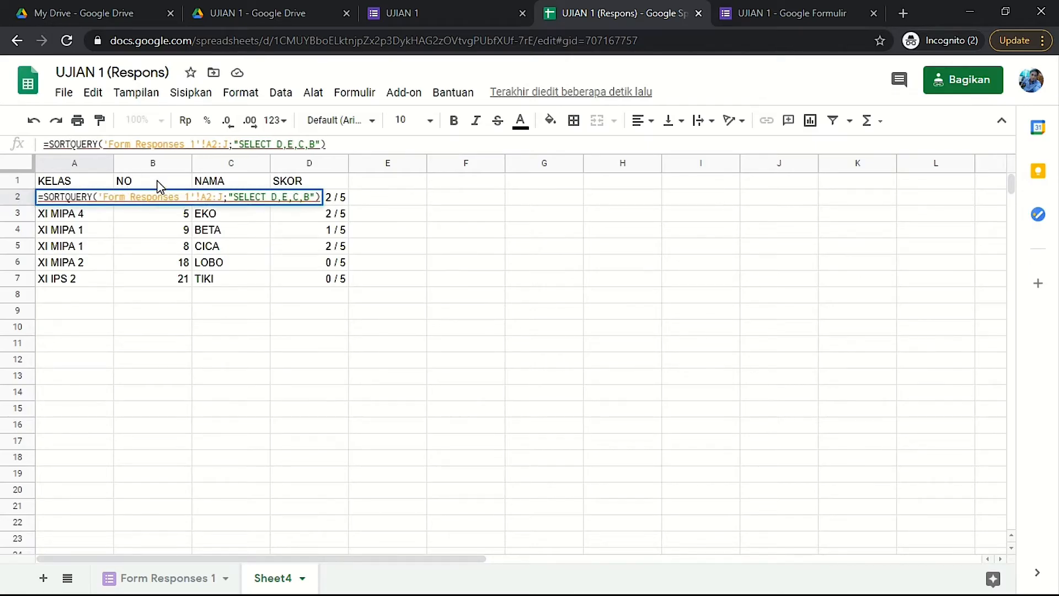
type("(")
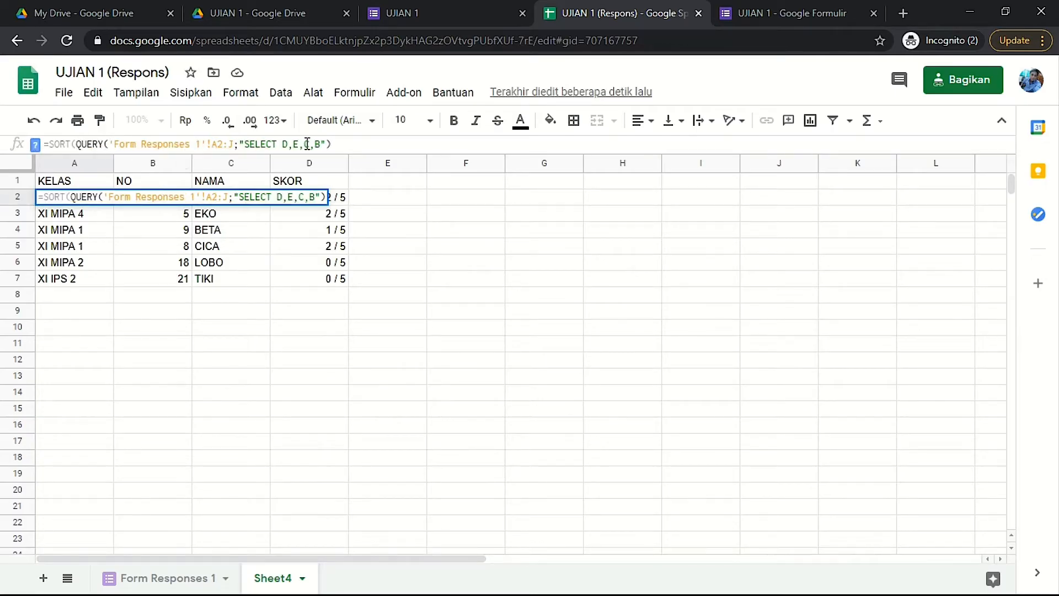
left_click(350, 145)
type(")")
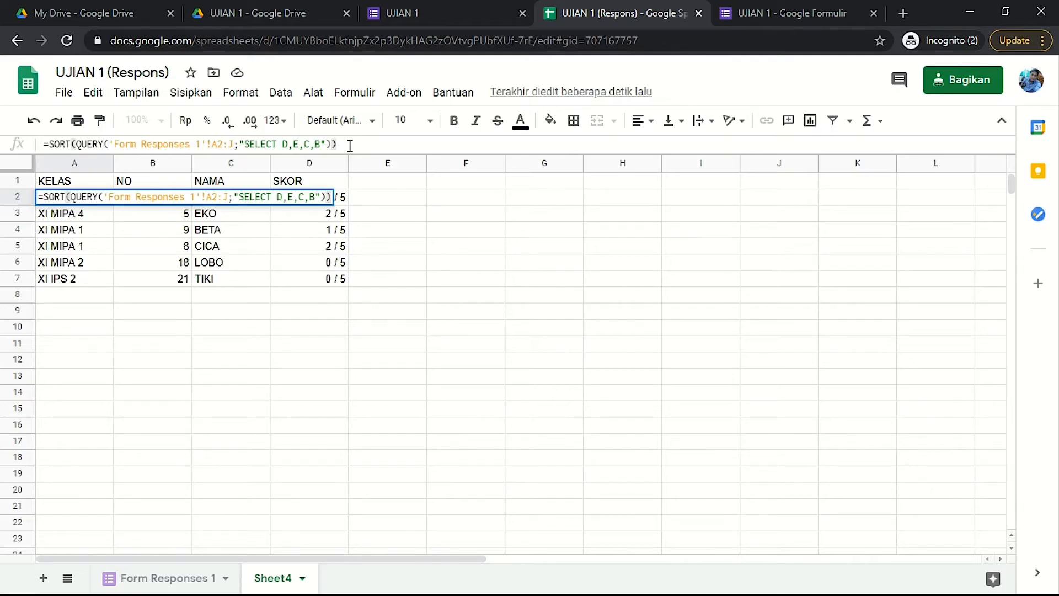
key("Return")
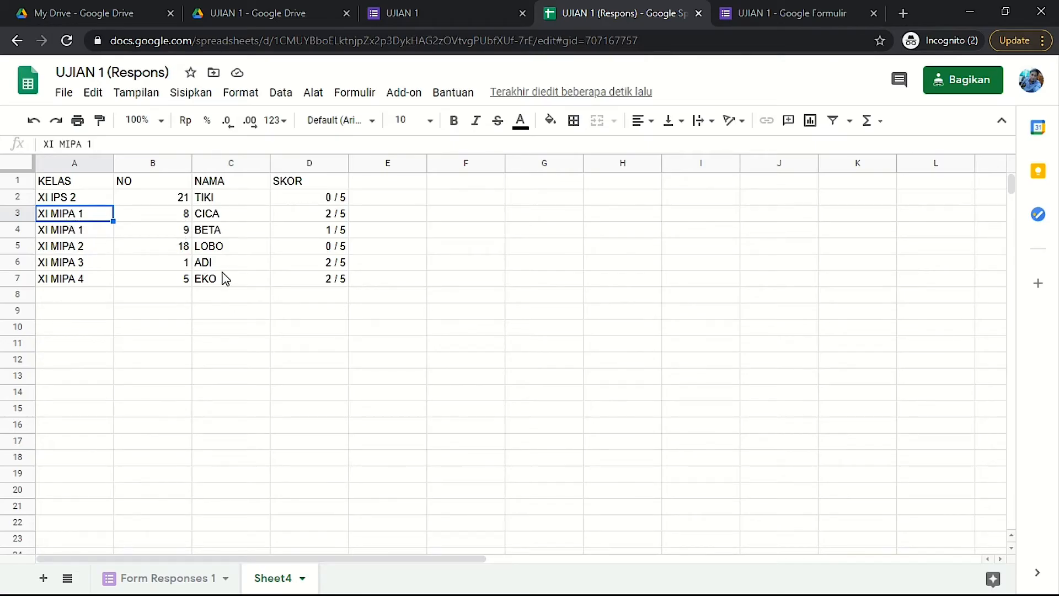
Step: Compare Sheet4 with Form Responses 1, and delete the formula from cell A2 of Sheet4
left_click(170, 579)
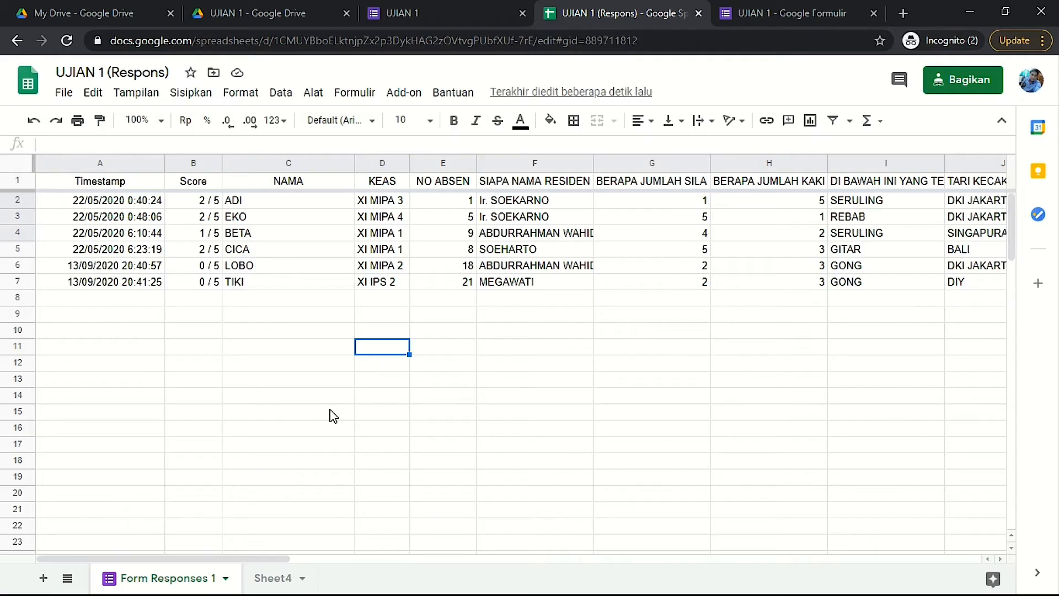
left_click(267, 579)
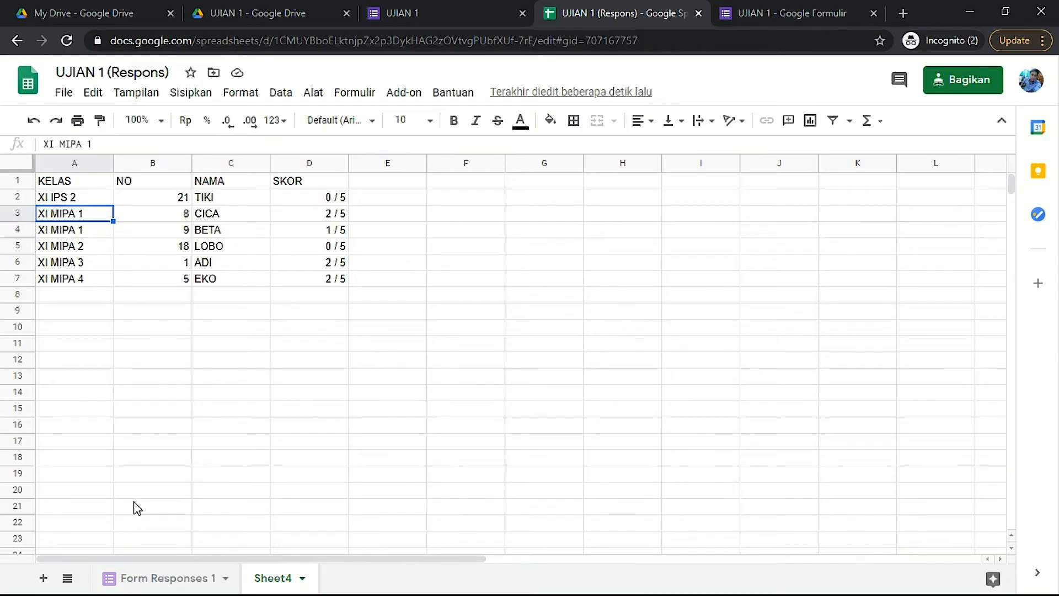
left_click(156, 577)
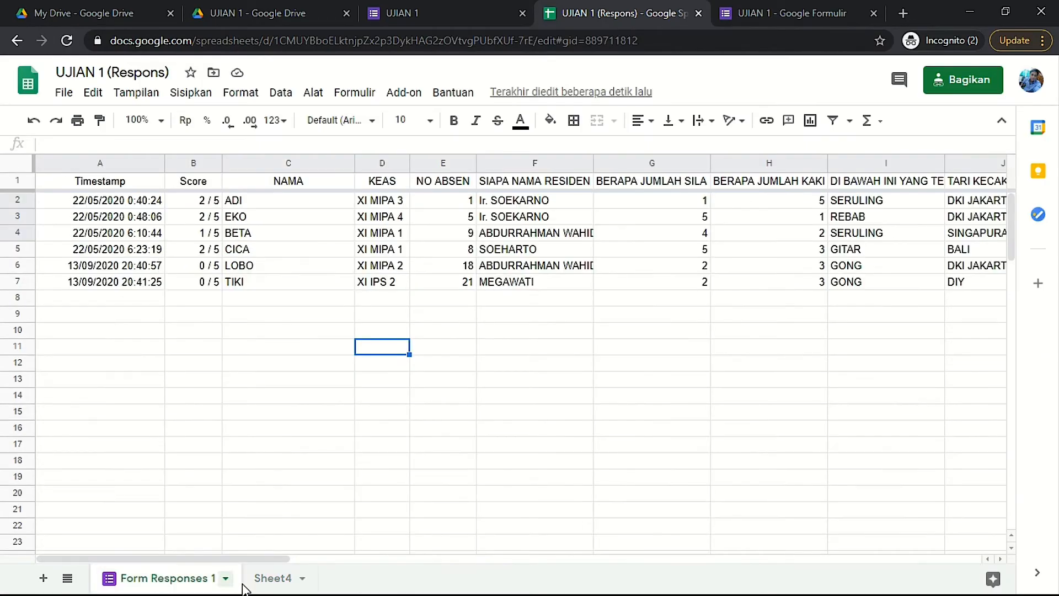
left_click(269, 579)
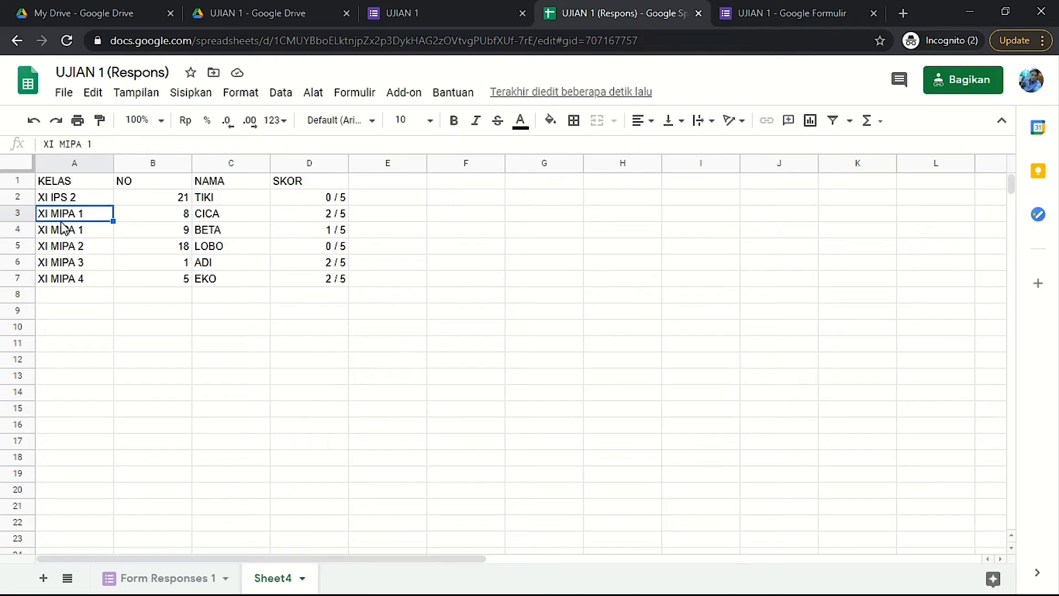
left_click(65, 199)
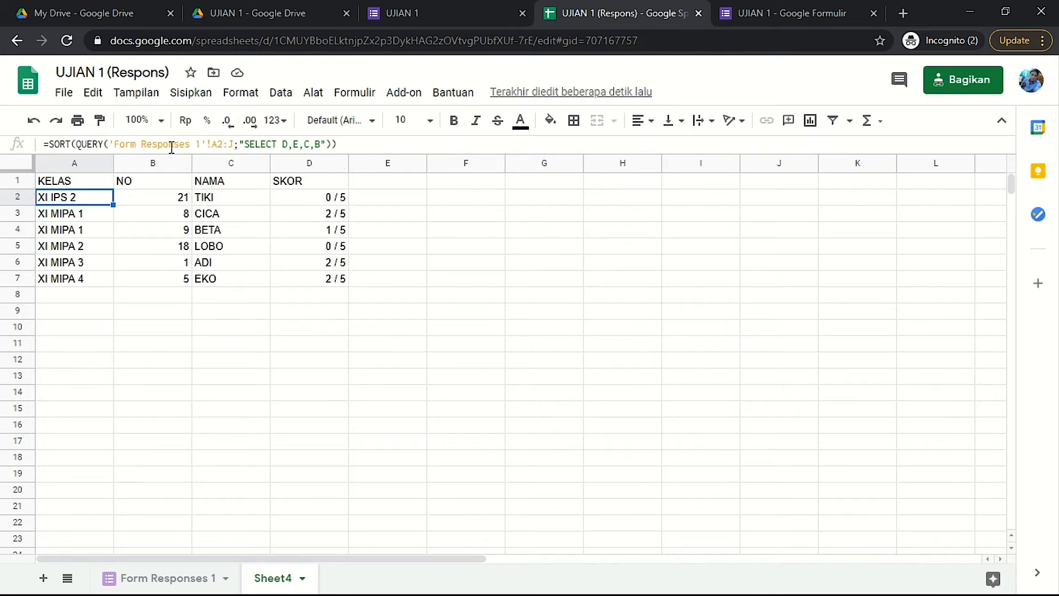
key("Delete")
left_click(97, 312)
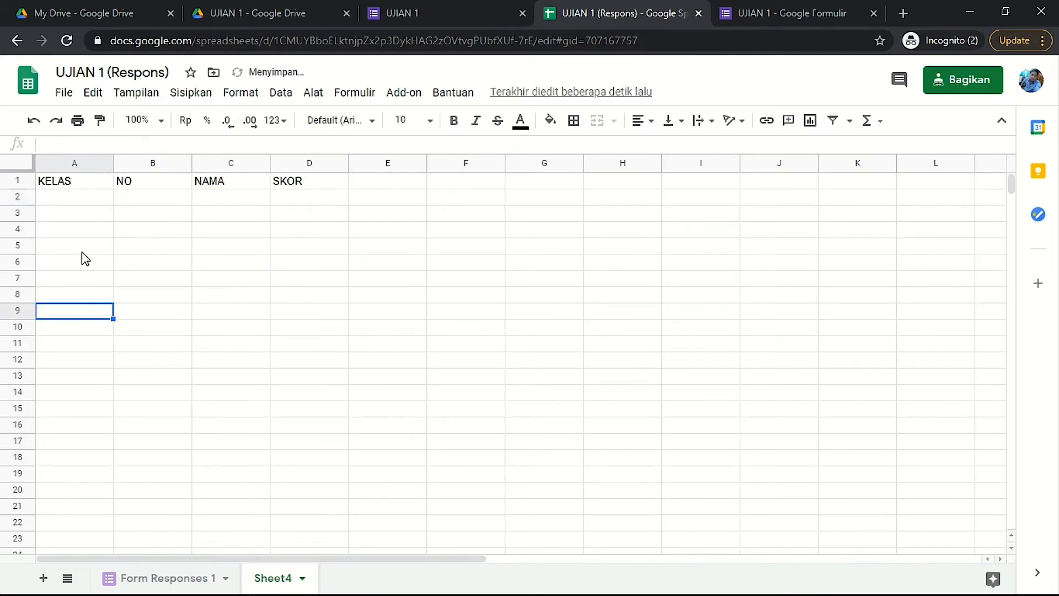
Step: Start a =SORT(QUERY( formula in the empty cell A2 of Sheet4, referencing the range A2:J4 of Form Responses 1
left_click(74, 200)
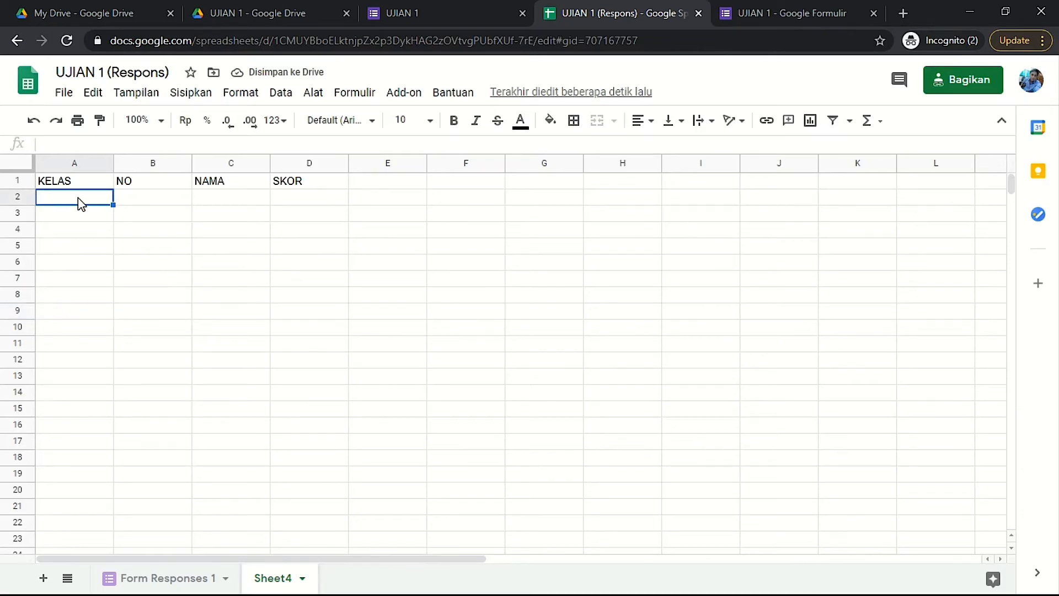
type("=SO")
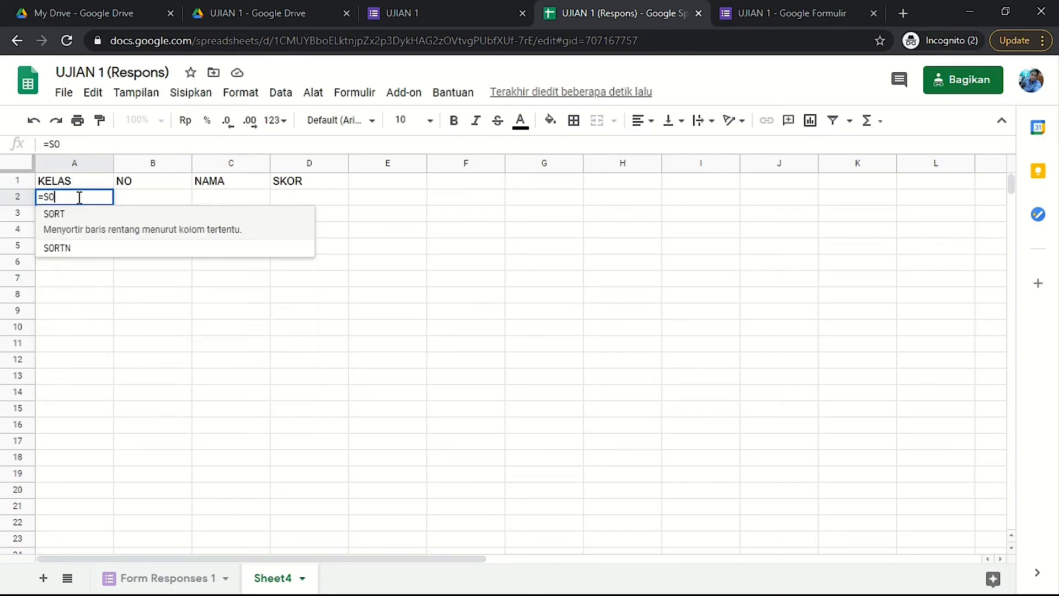
type("RT(")
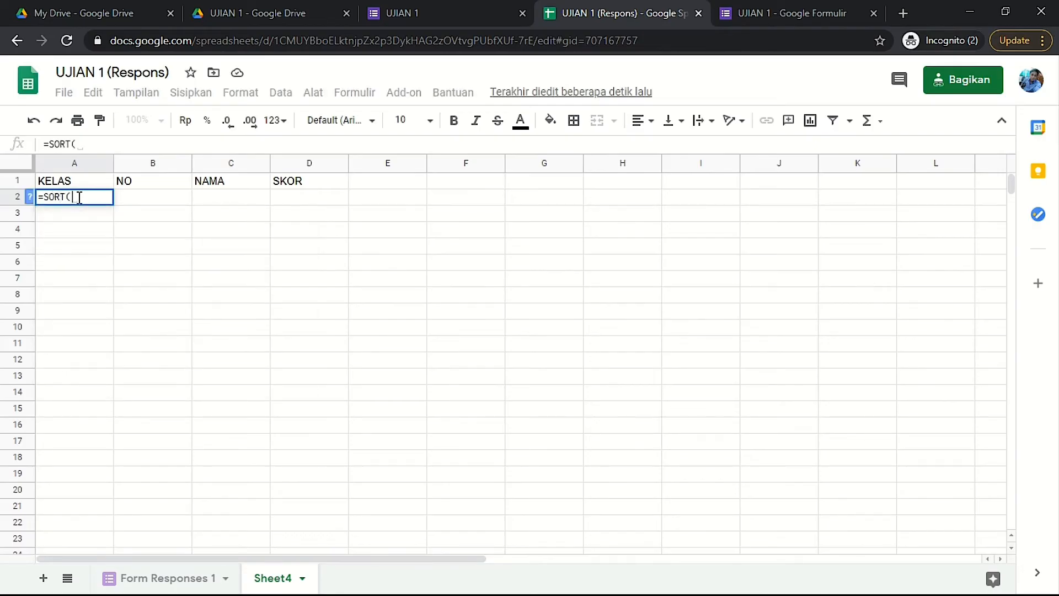
type("QUER")
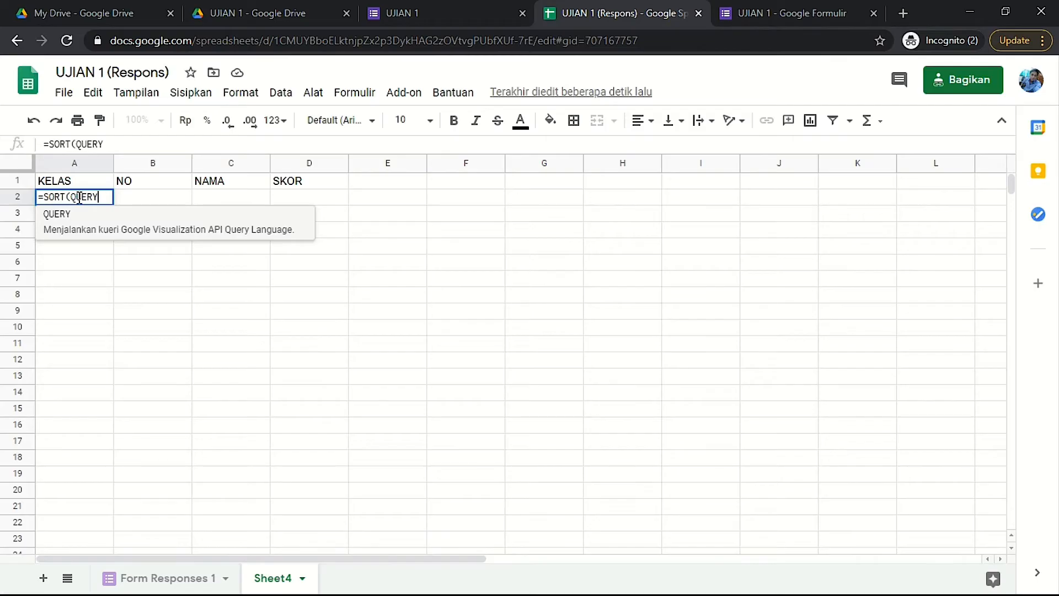
type("Y(")
left_click(162, 579)
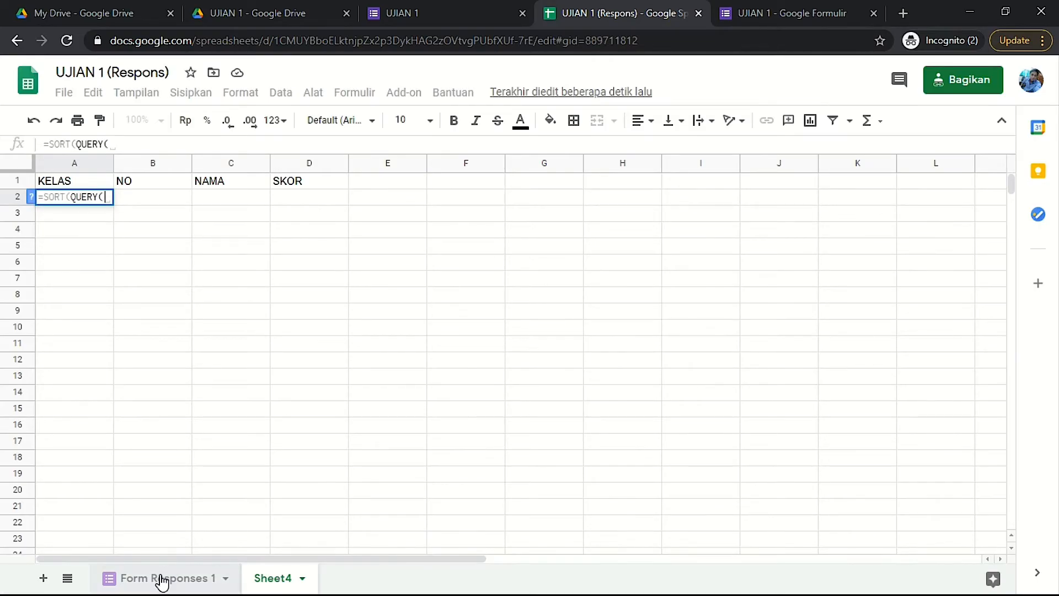
left_click_drag(134, 206, 600, 236)
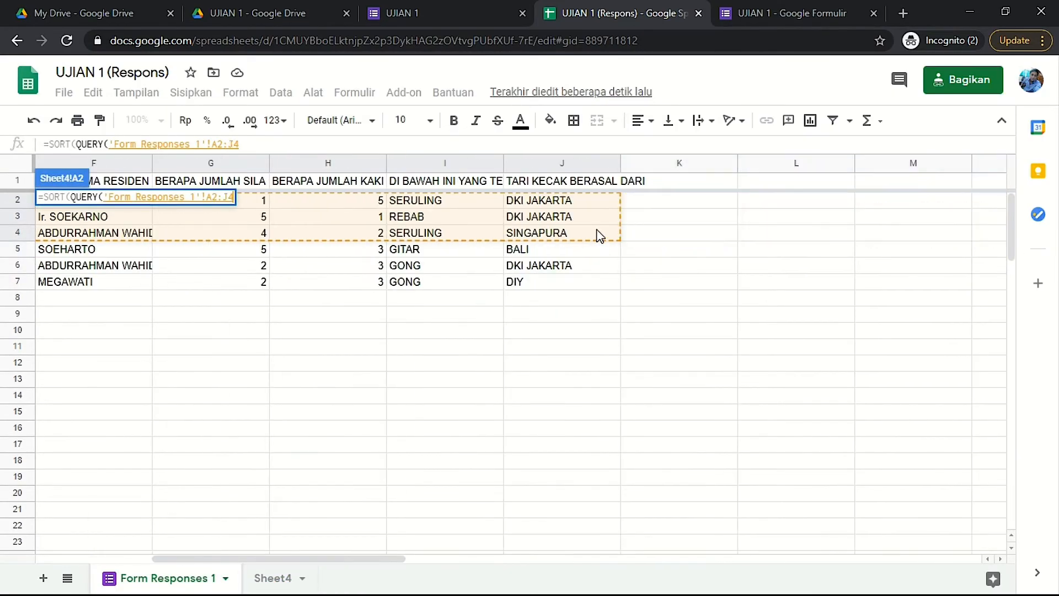
Step: Open the formula's range to A2:J and complete it as =SORT(QUERY('Form Responses 1'!A2:J;"SELECT D,E,C,B"))
left_click(328, 144)
key("BackSpace")
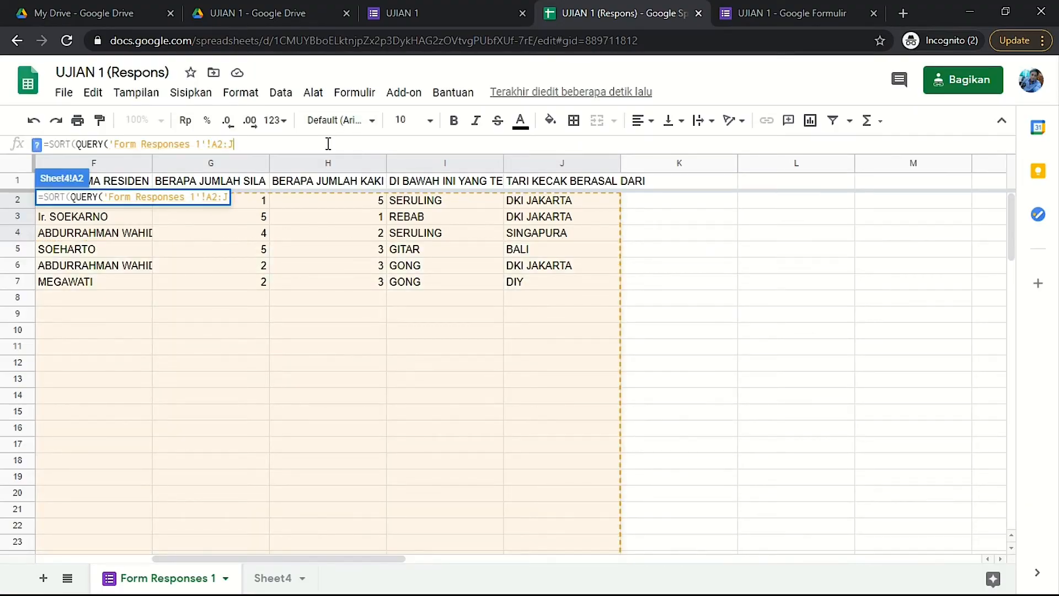
type(";")
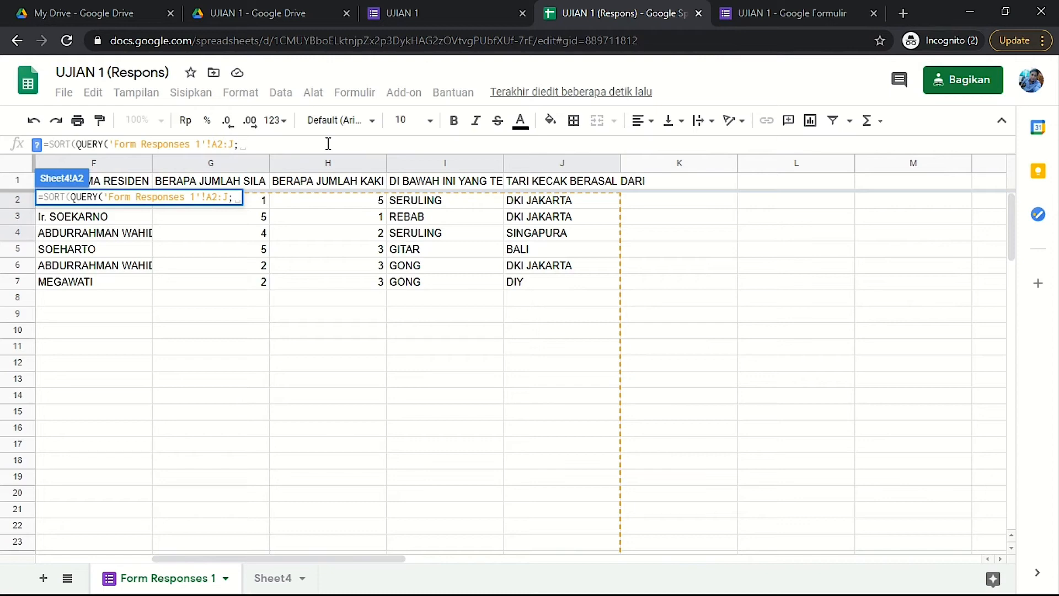
type("\"SELEC")
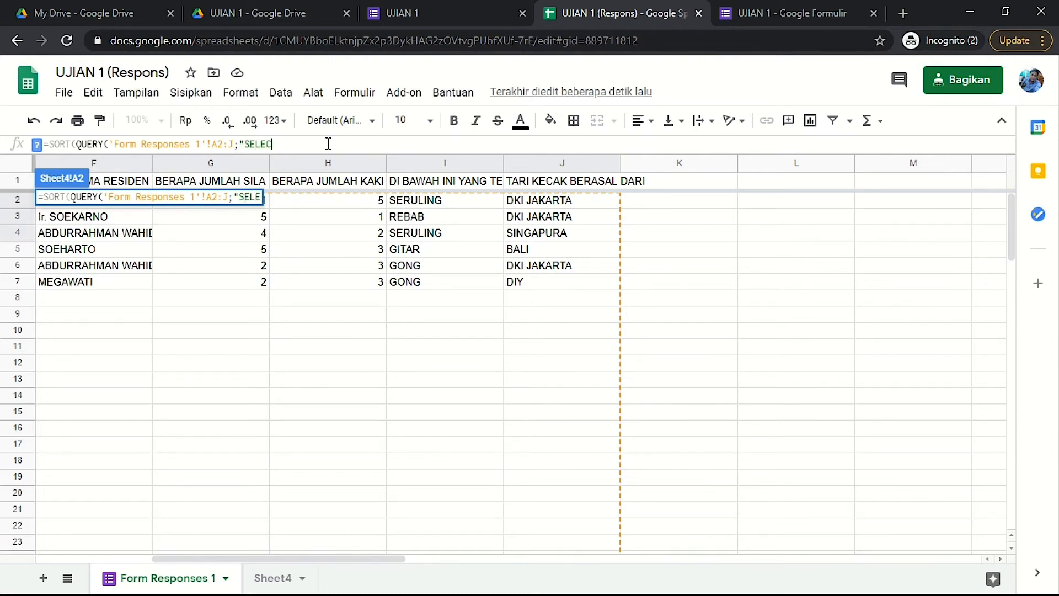
type("T D,")
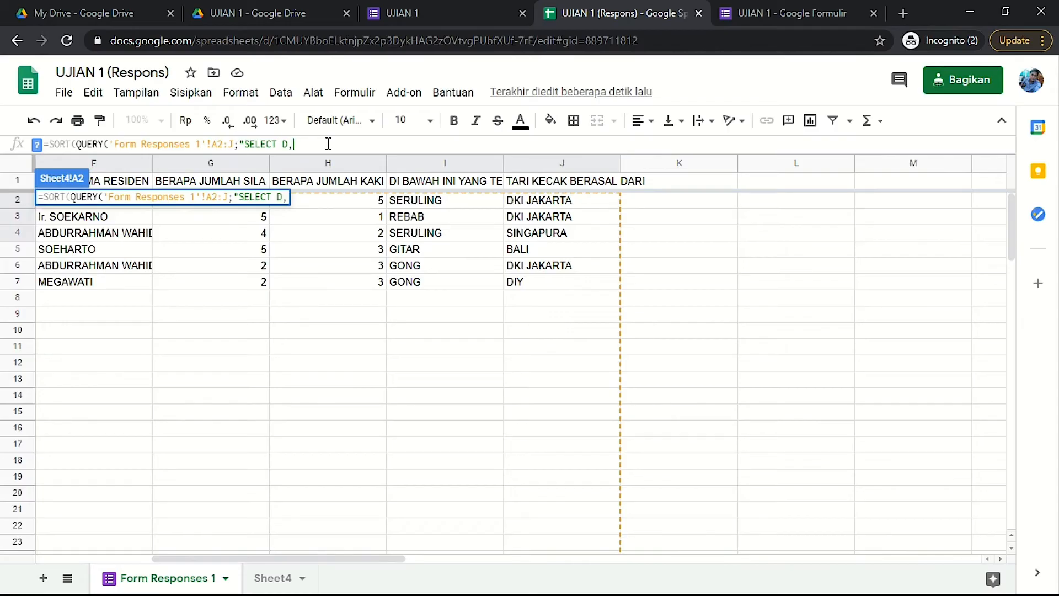
type("E,C,")
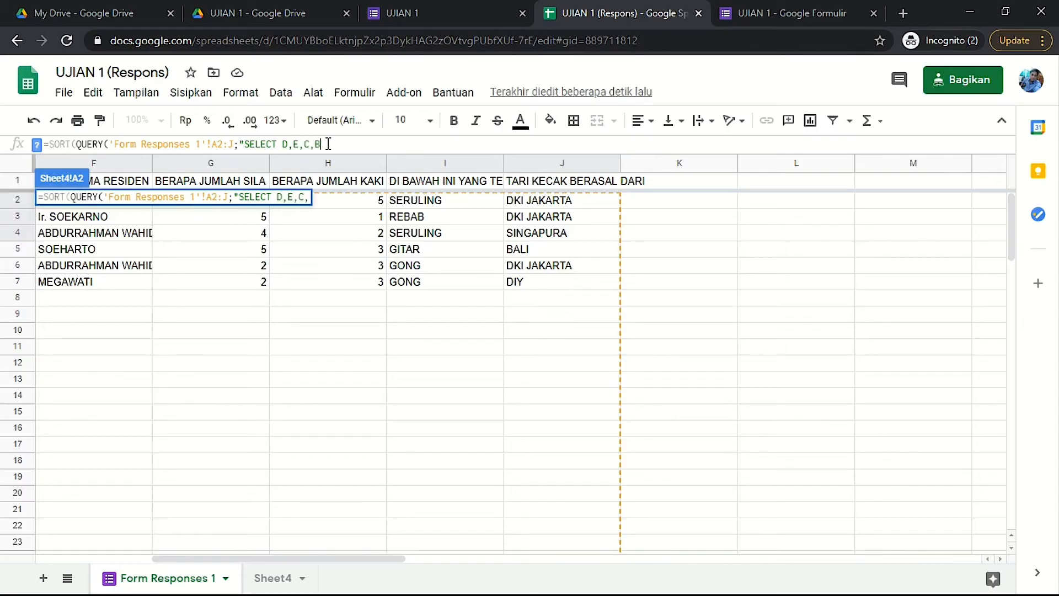
type("B\"))")
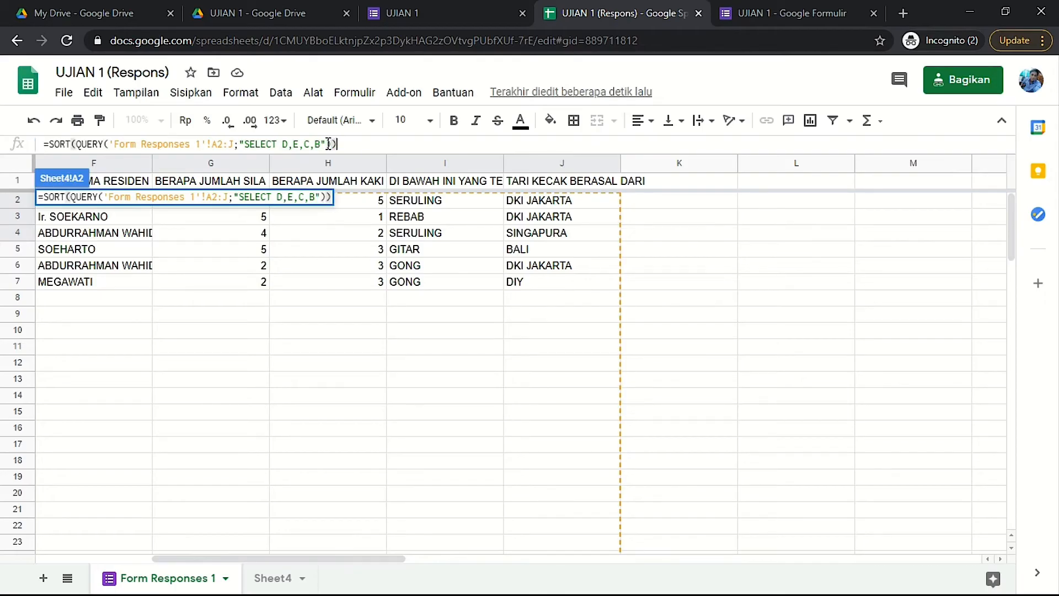
key("Return")
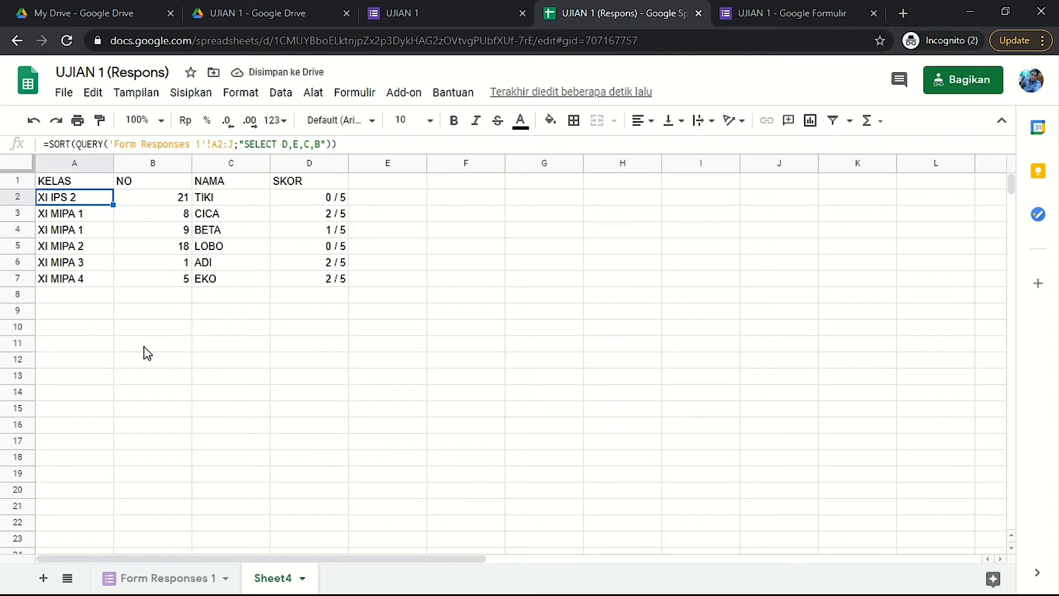
Step: Examine the sorted list and its formula in Sheet4, comparing the row order and columns with the source data in Form Responses 1
left_click(80, 298)
left_click(63, 199)
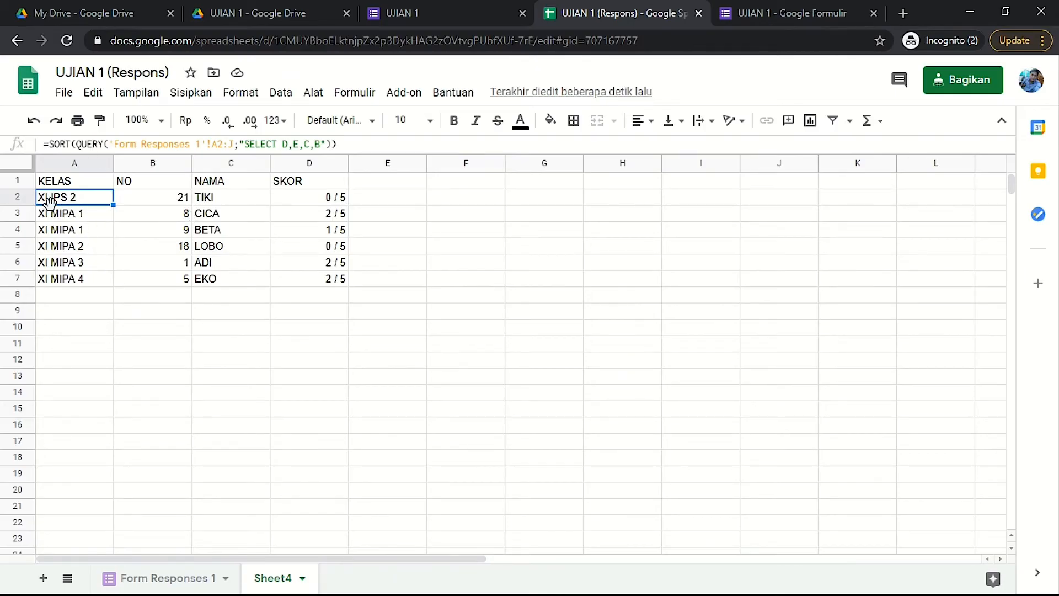
left_click(163, 581)
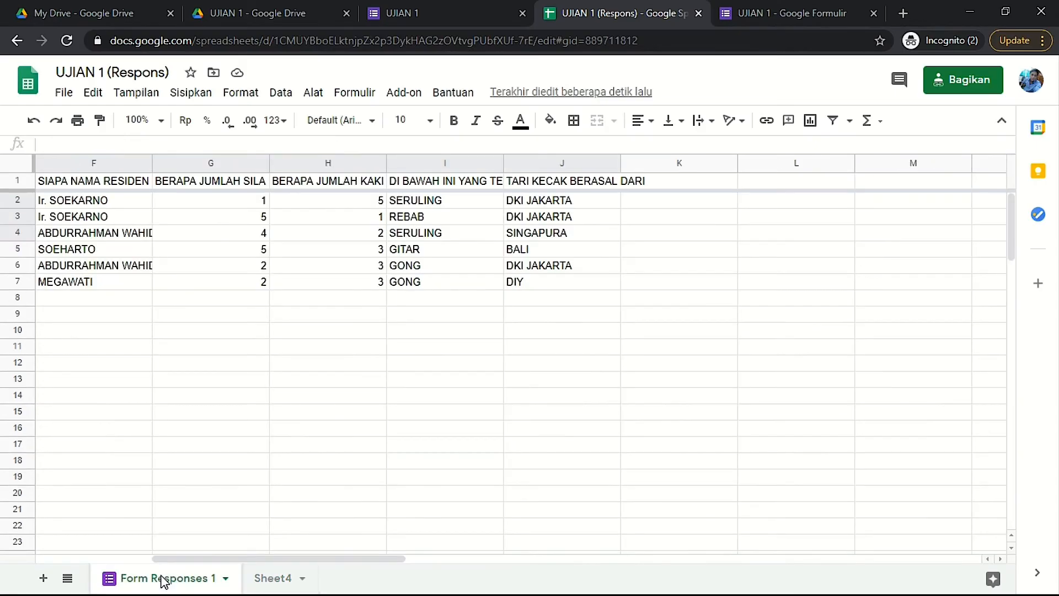
left_click(269, 579)
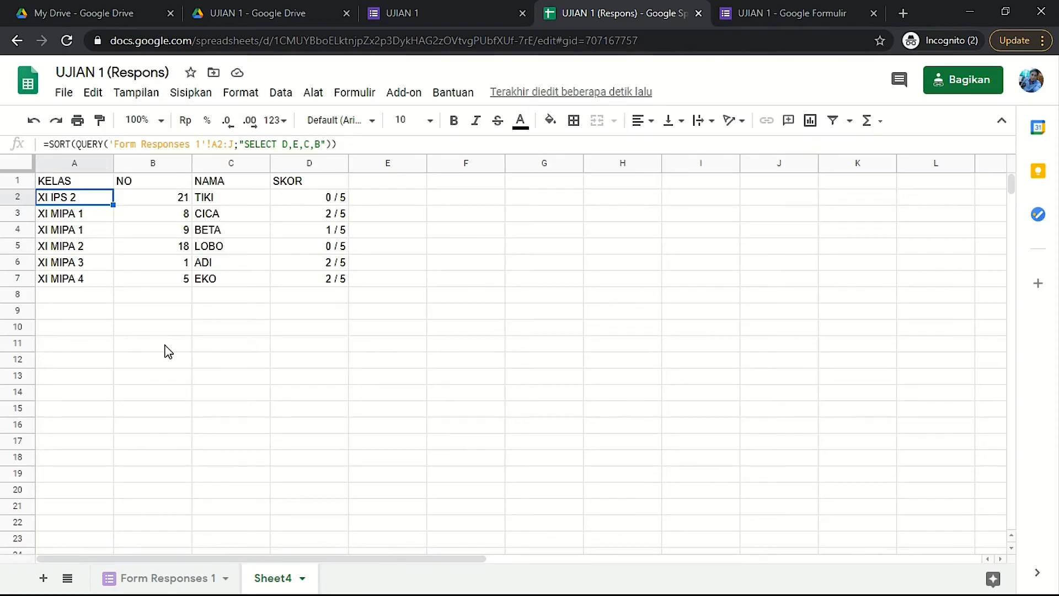
left_click(195, 389)
left_click(84, 201)
left_click(77, 313)
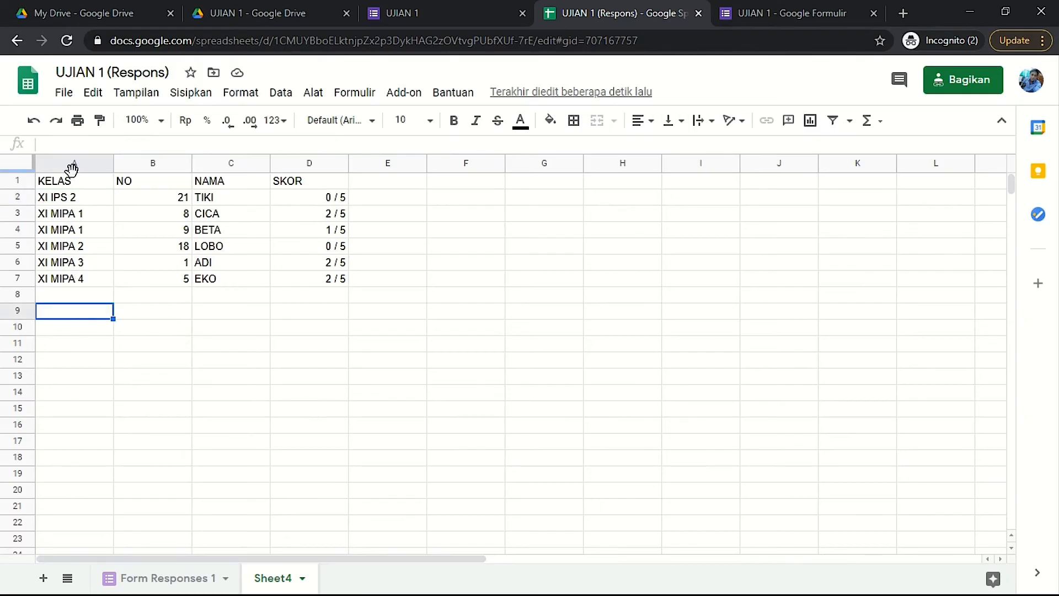
left_click(79, 202)
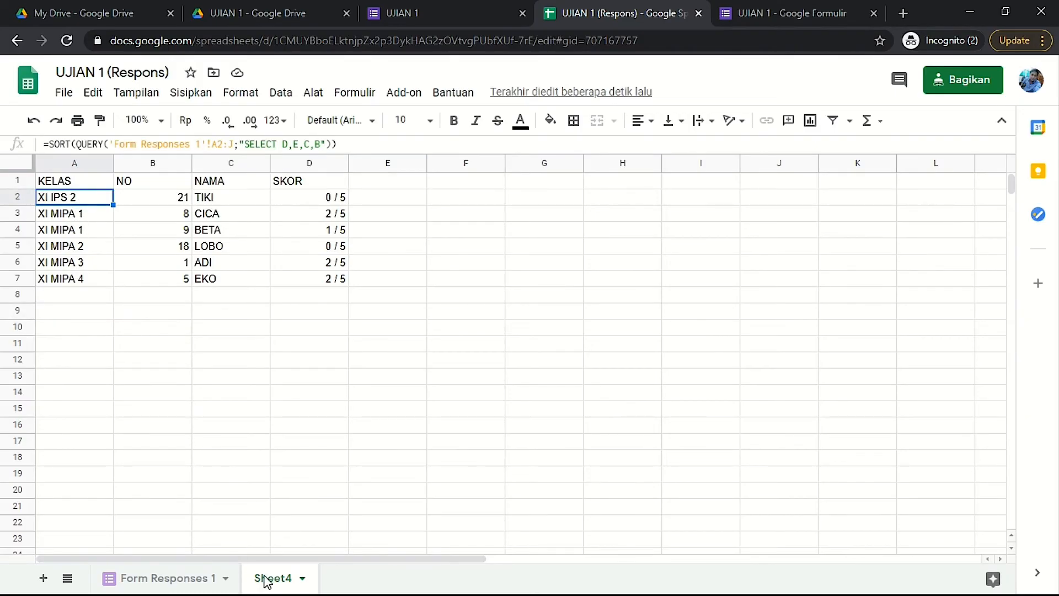
left_click(209, 580)
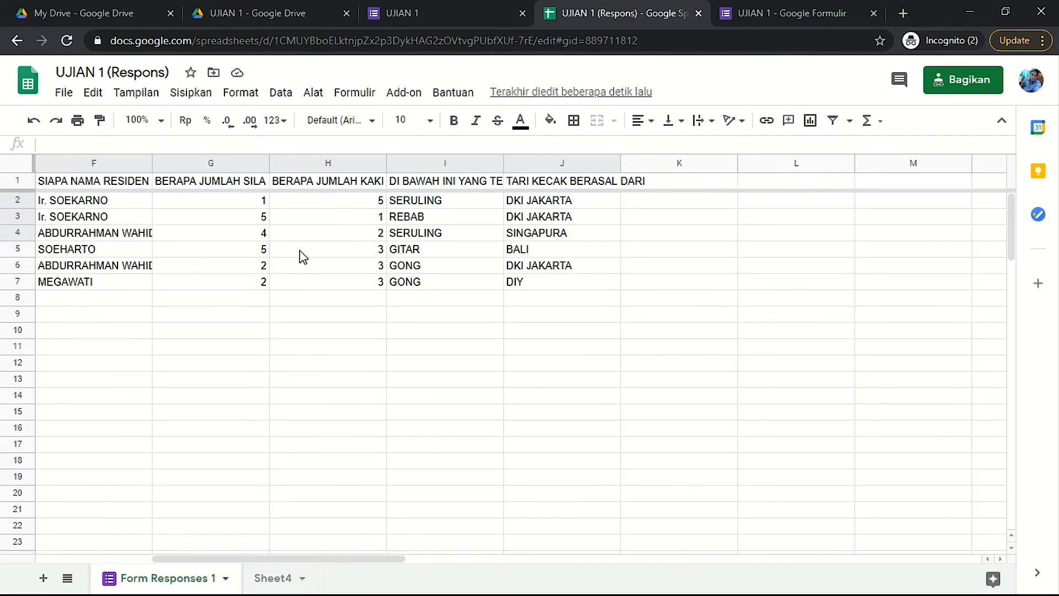
left_click_drag(383, 564, 226, 563)
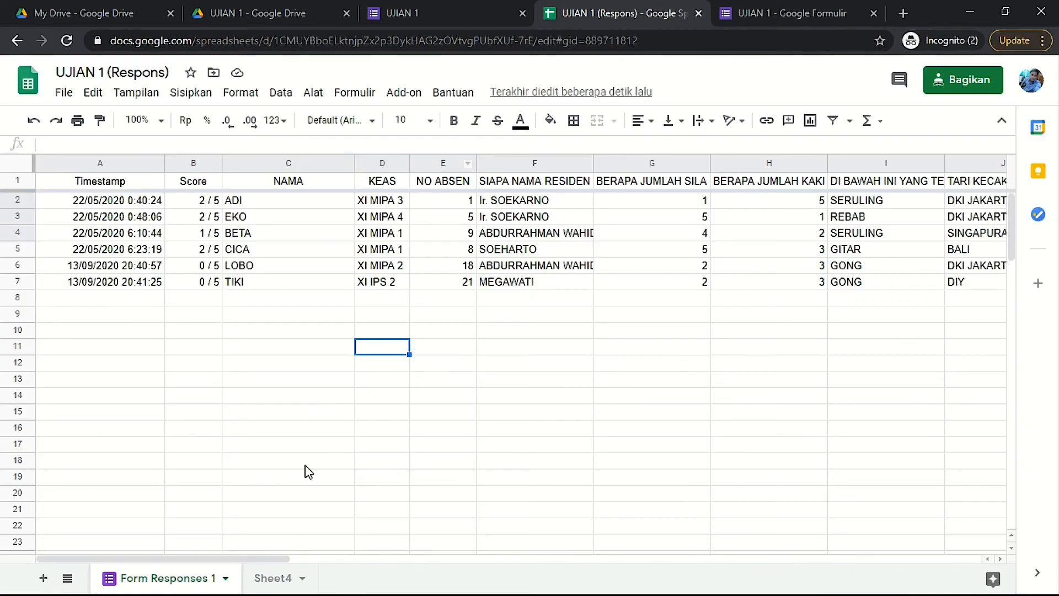
left_click(272, 578)
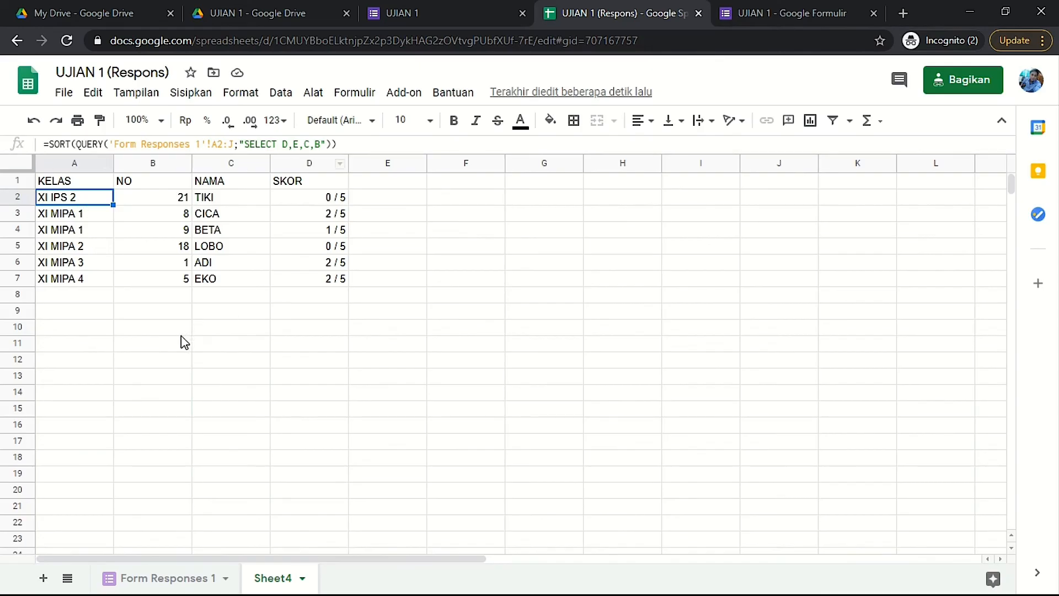
left_click(138, 345)
left_click(86, 333)
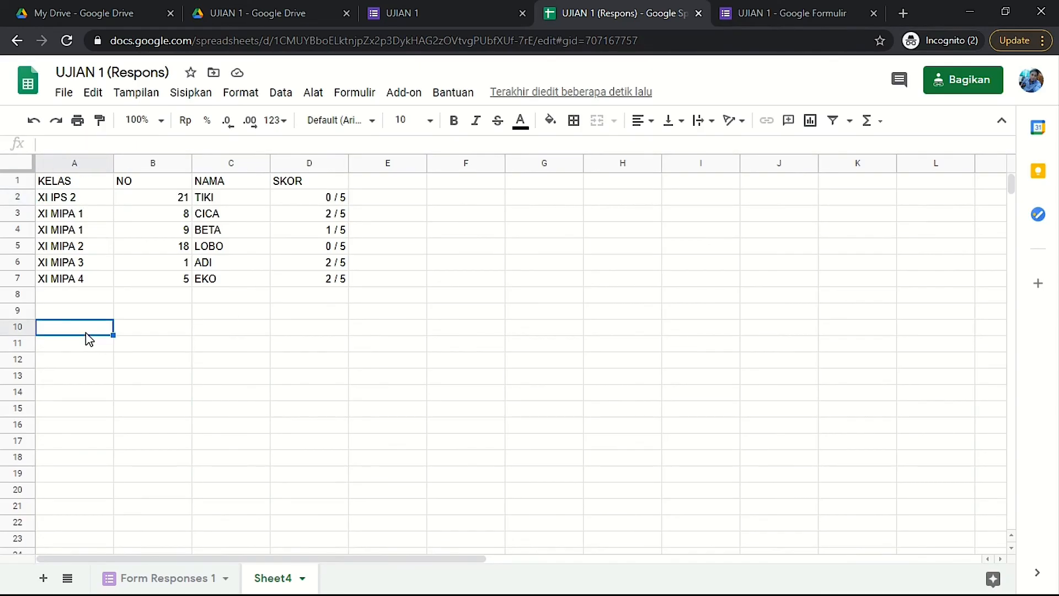